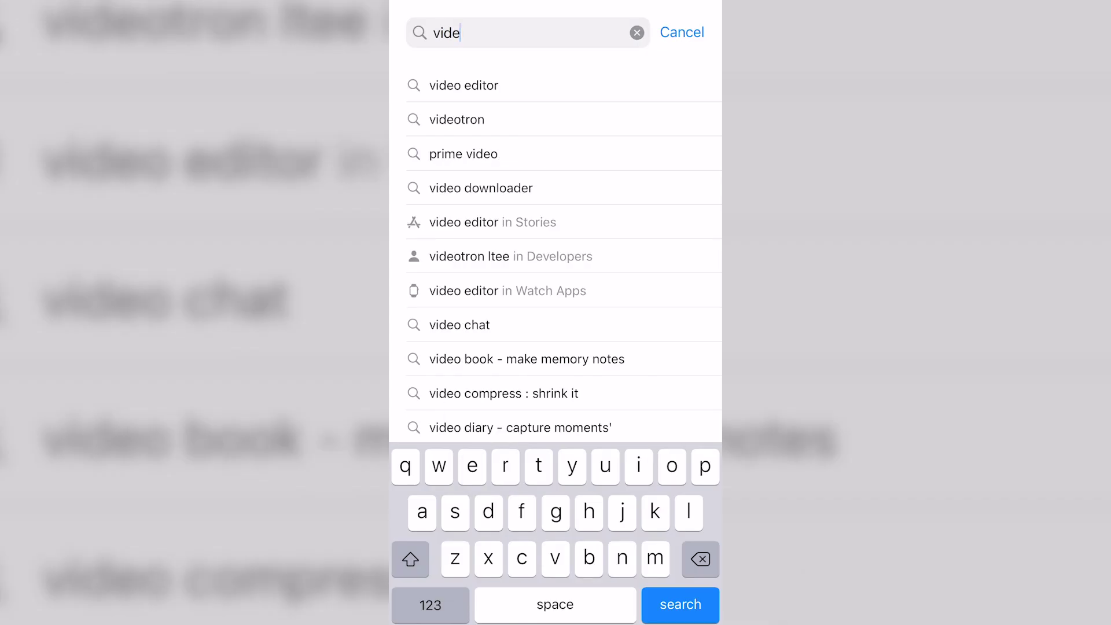
# Step: Search the App Store for 'video editing app' and scroll through the results to iMovie
pyautogui.write('o editing')
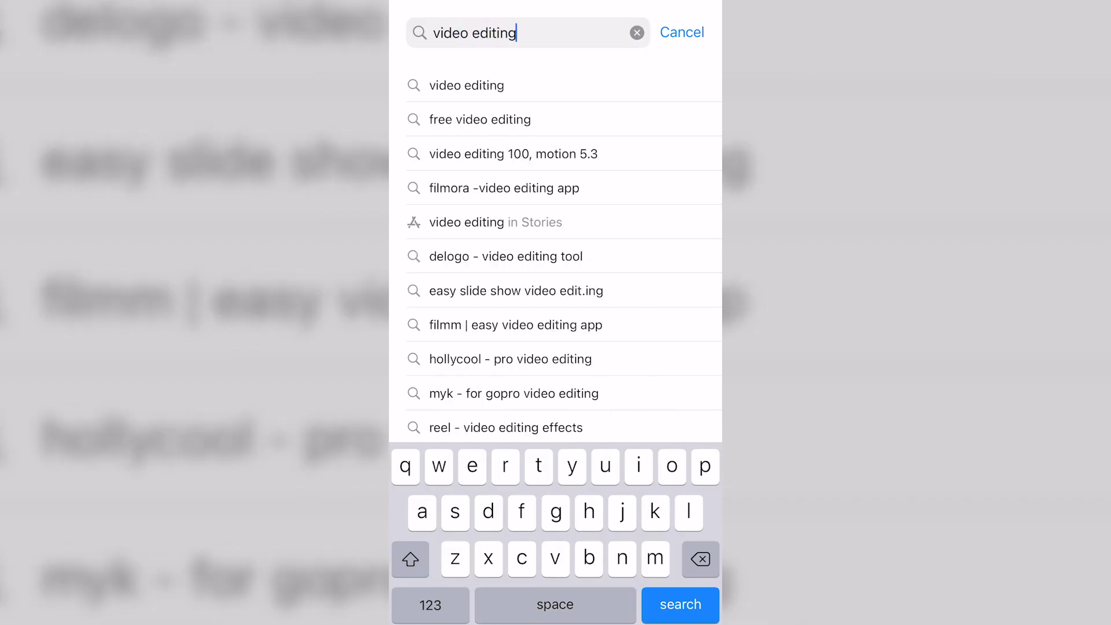
pyautogui.write(' app')
pyautogui.press('Return')
pyautogui.scroll(-5, 556, 313)
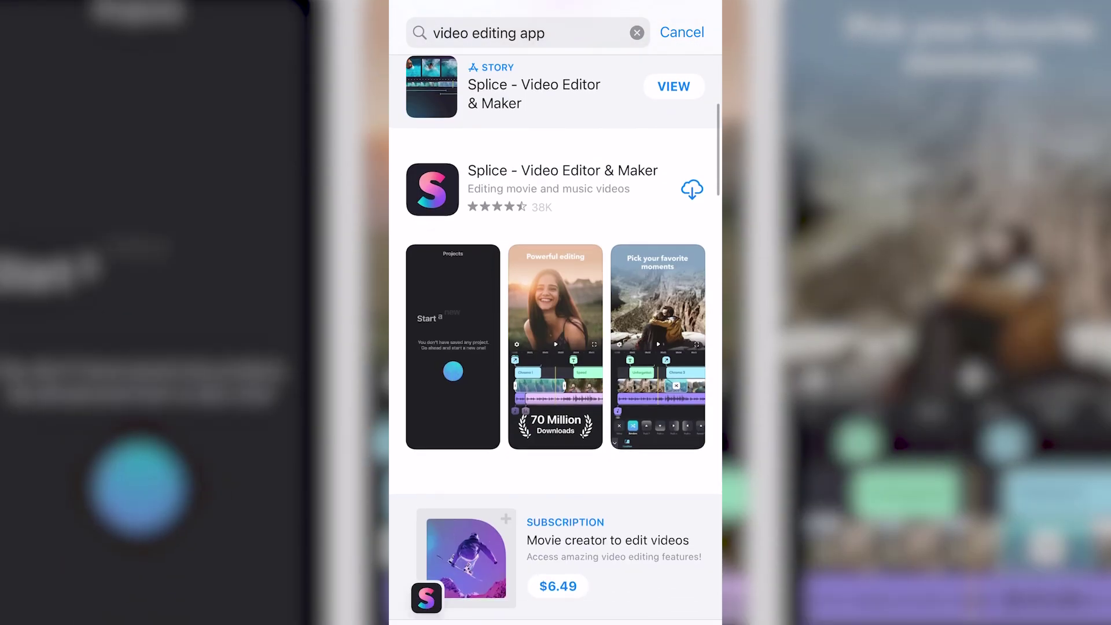
pyautogui.scroll(-7, 556, 312)
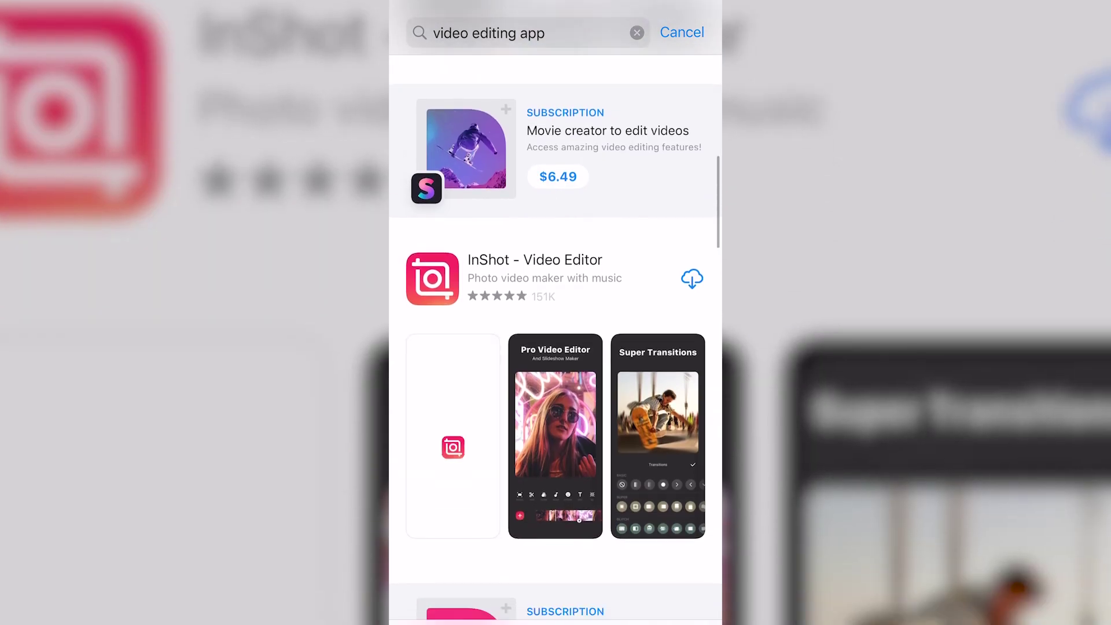
pyautogui.scroll(-7, 555, 312)
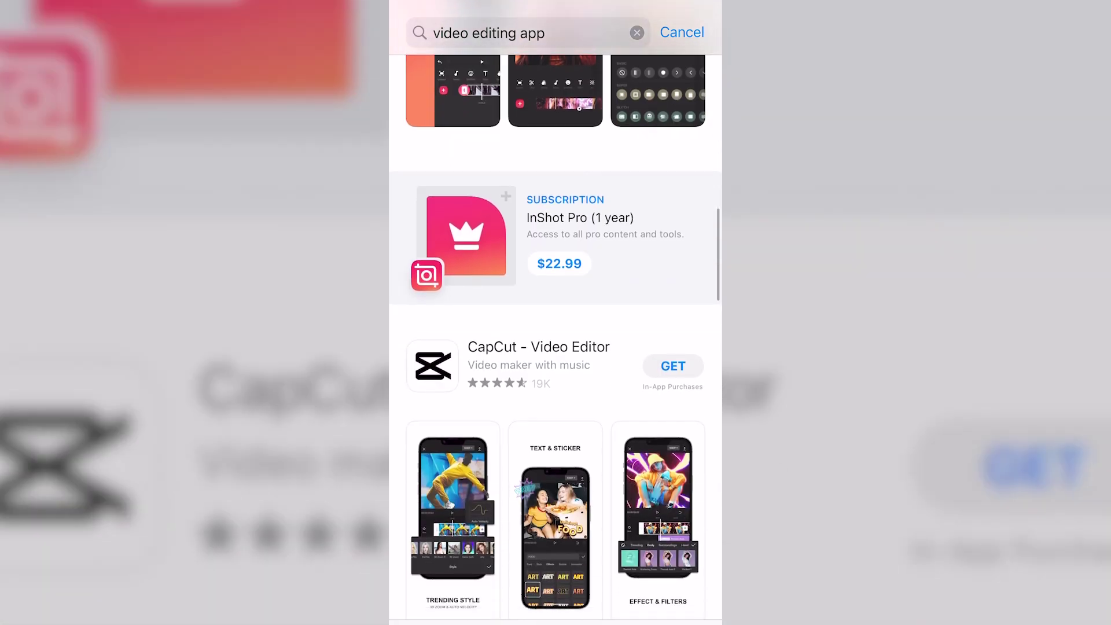
pyautogui.scroll(-4, 555, 313)
pyautogui.scroll(-7, 555, 312)
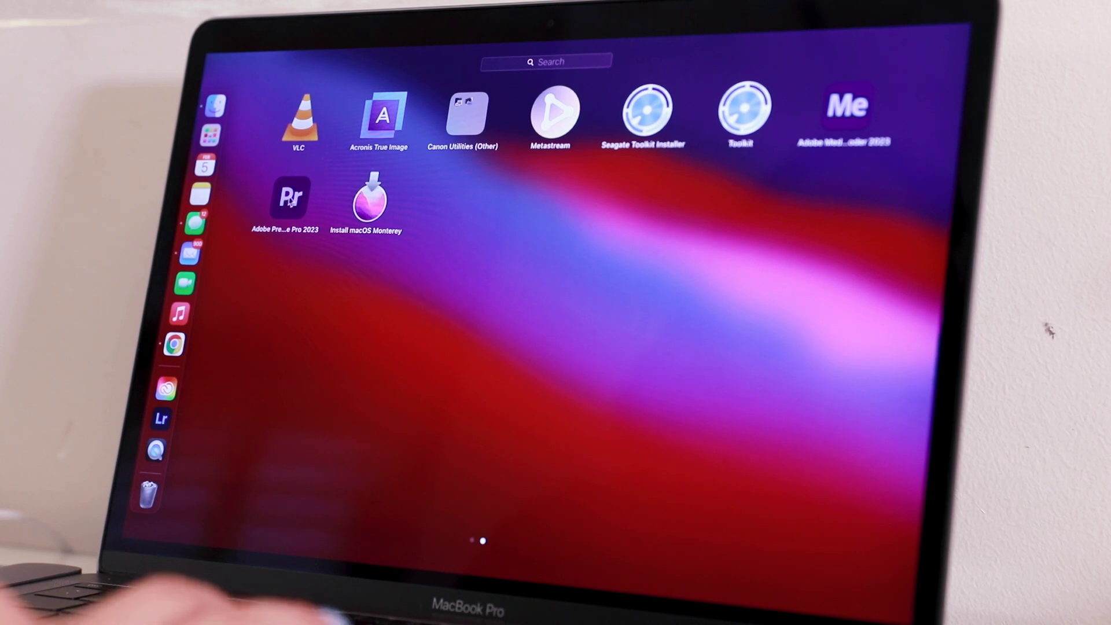
# Step: Launch Adobe Premiere Pro from the MacBook's Launchpad
pyautogui.click(292, 194)
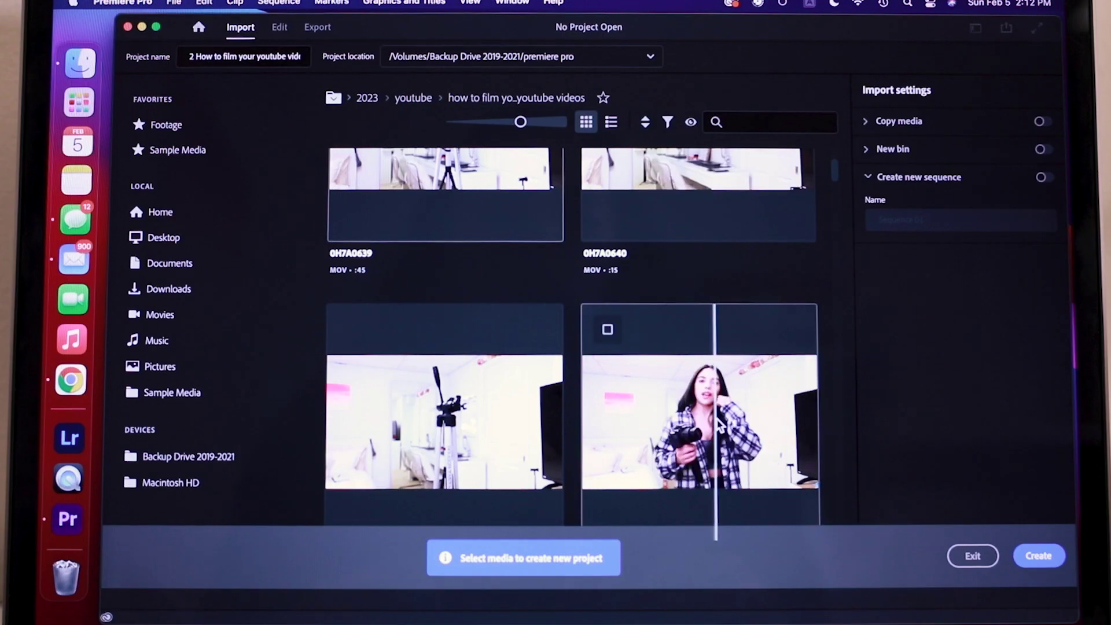
# Step: Pick seven clips, including 0H7A0660, from the 2023 youtube footage folder for import
pyautogui.scroll(3, 587, 330)
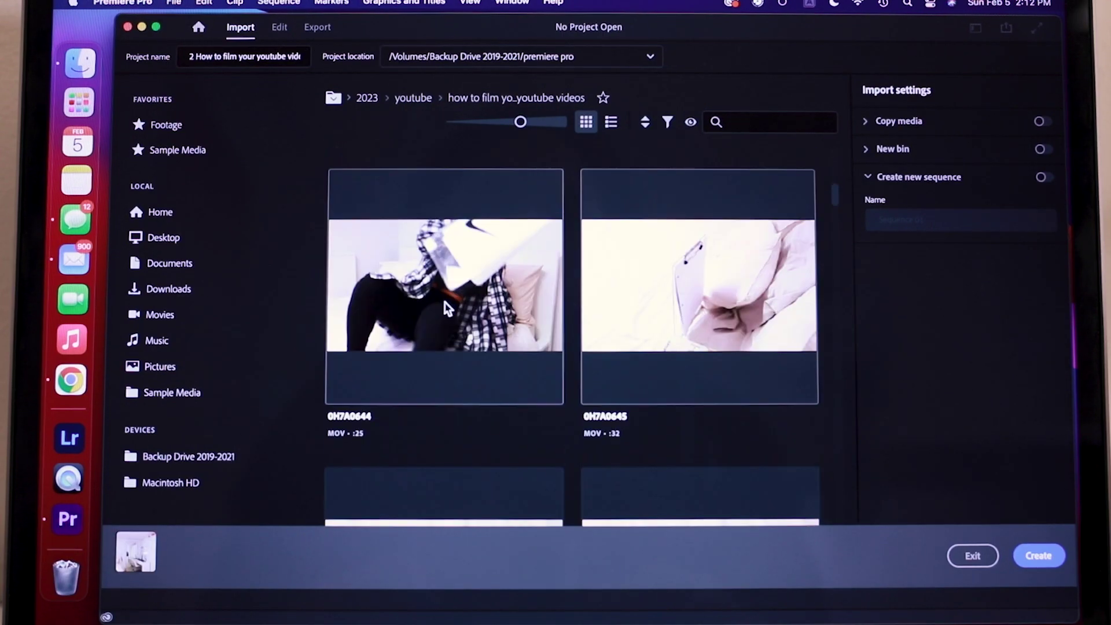
pyautogui.click(448, 308)
pyautogui.click(694, 286)
pyautogui.scroll(-3, 572, 324)
pyautogui.click(665, 289)
pyautogui.scroll(-3, 573, 324)
pyautogui.click(666, 289)
pyautogui.scroll(-3, 573, 324)
pyautogui.click(451, 301)
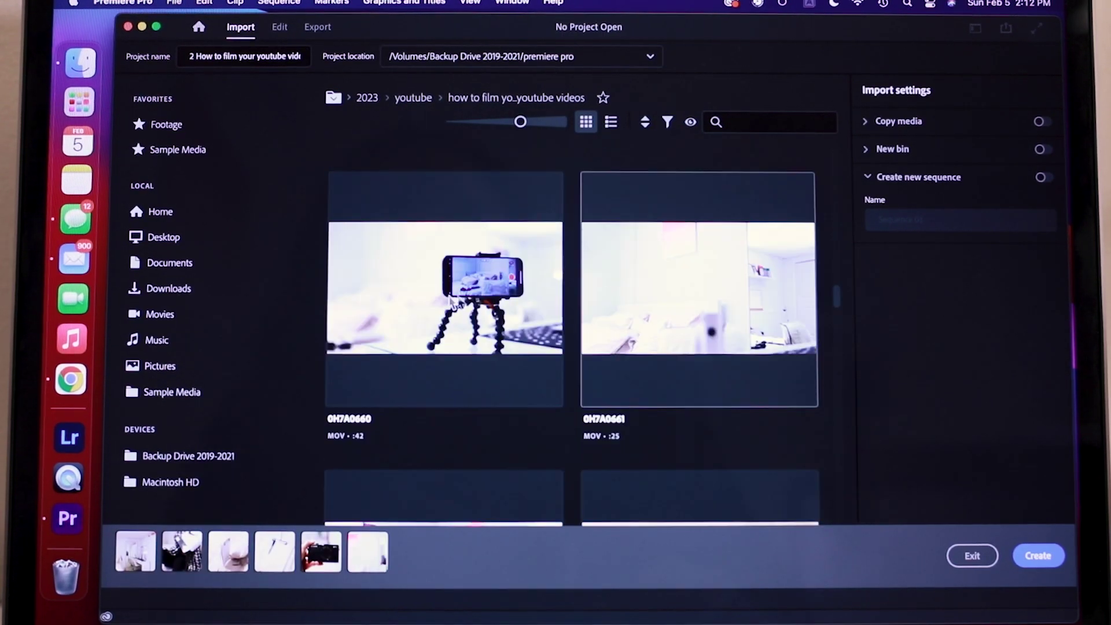
pyautogui.click(452, 301)
pyautogui.scroll(-3, 425, 296)
pyautogui.scroll(-5, 573, 324)
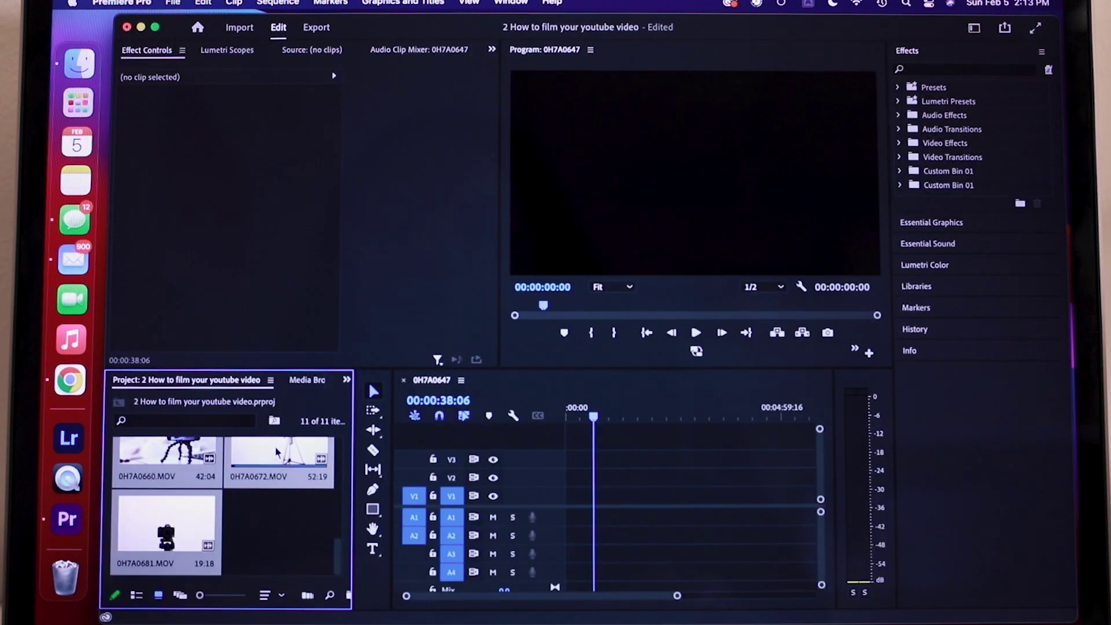
# Step: Cut the V1 clip at 00:00:18:05 and delete the unwanted opening piece
pyautogui.moveTo(614, 497); pyautogui.dragTo(593, 500)
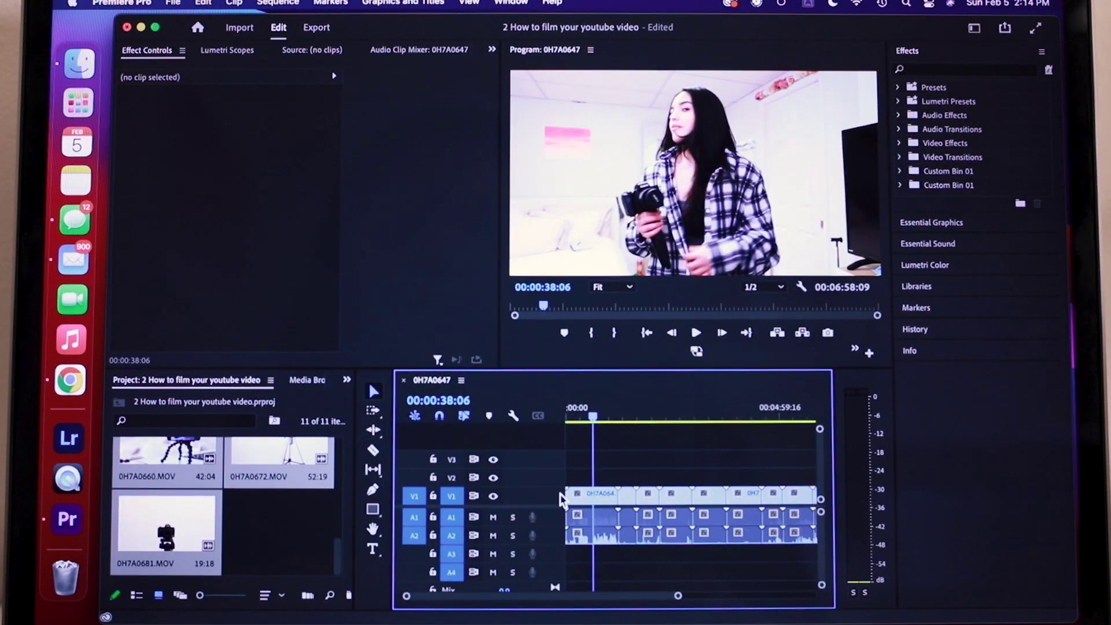
pyautogui.click(569, 424)
pyautogui.press('c')
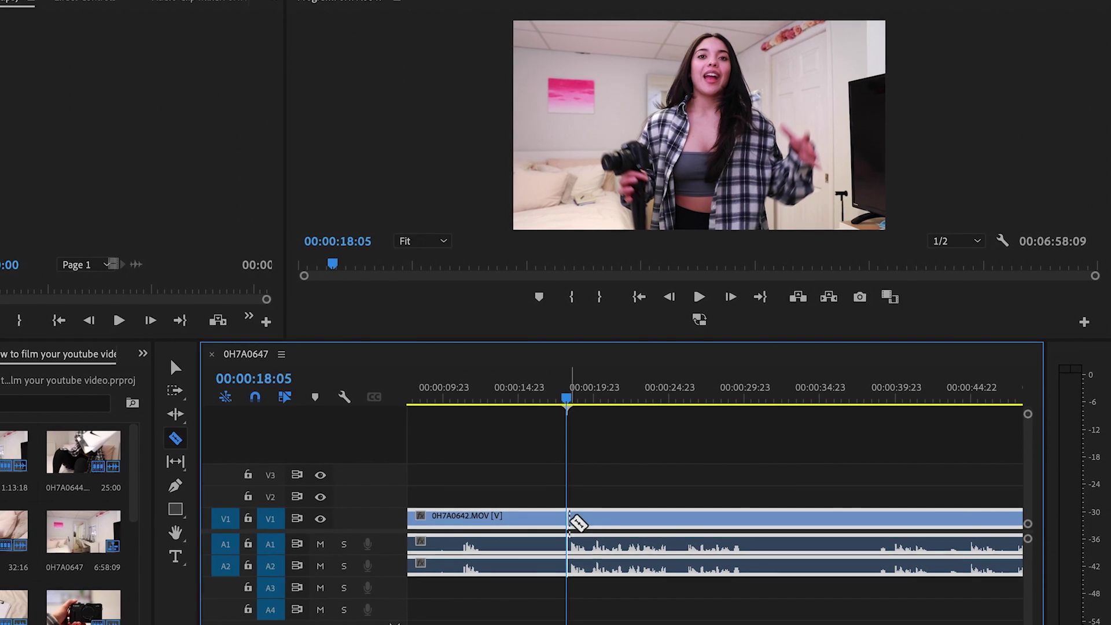
pyautogui.click(567, 517)
pyautogui.press('v')
pyautogui.click(512, 518)
pyautogui.press('Delete')
# Step: Cut out the V1 segment around 00:00:30:03, leaving a gap
pyautogui.press('-')
pyautogui.moveTo(499, 397); pyautogui.dragTo(565, 399)
pyautogui.press('c')
pyautogui.click(566, 517)
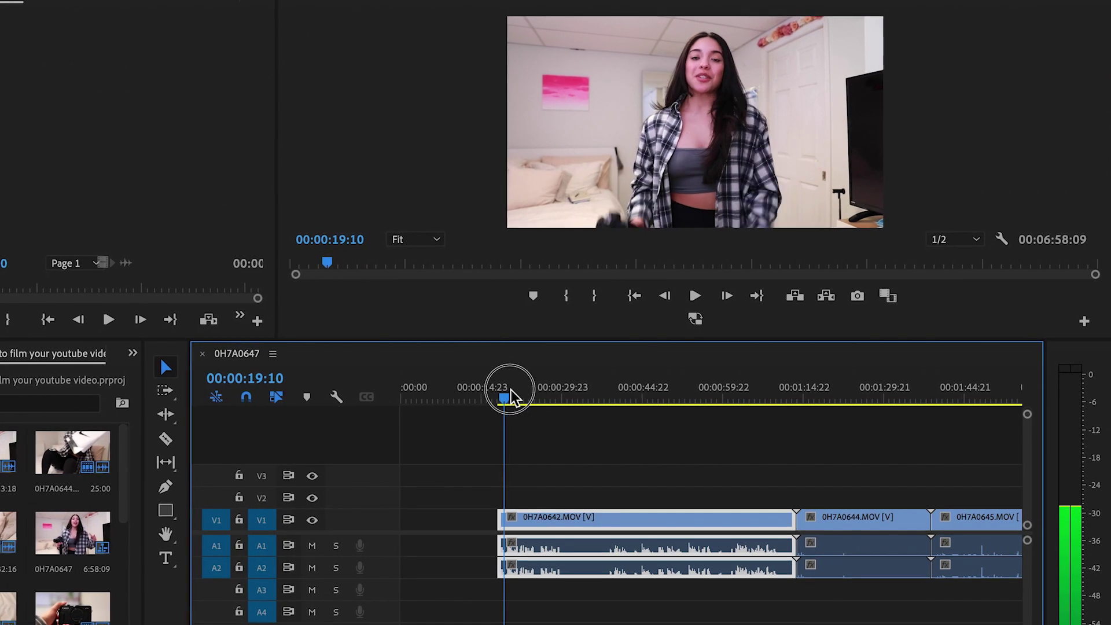
pyautogui.click(602, 519)
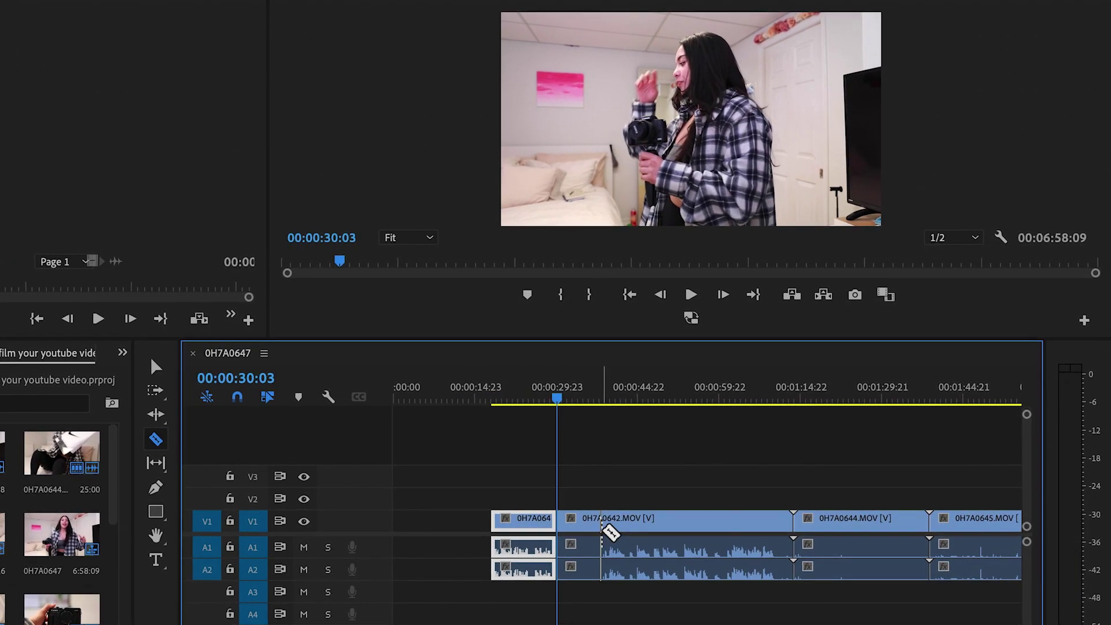
pyautogui.press('v')
pyautogui.click(578, 523)
pyautogui.press('Delete')
# Step: Trim the clip end at the edit point and select the 0H7A0644 piece near 00:01:19:22
pyautogui.press('=')
pyautogui.press('=')
pyautogui.scroll(-5, 578, 531)
pyautogui.click(637, 521)
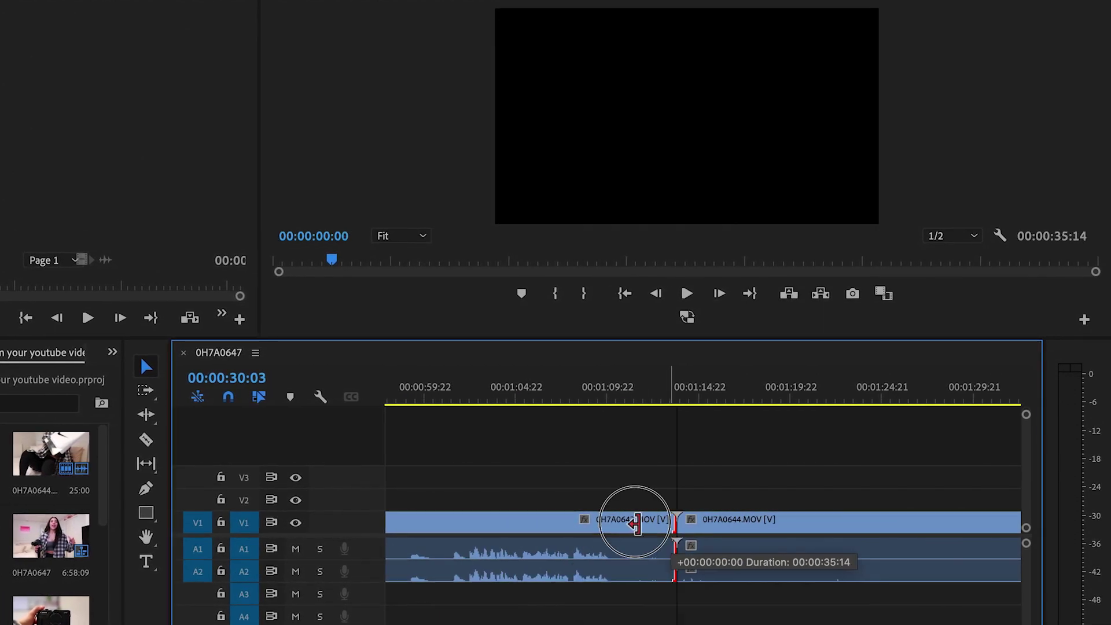
pyautogui.press('-')
pyautogui.click(665, 397)
pyautogui.press('=')
pyautogui.click(684, 519)
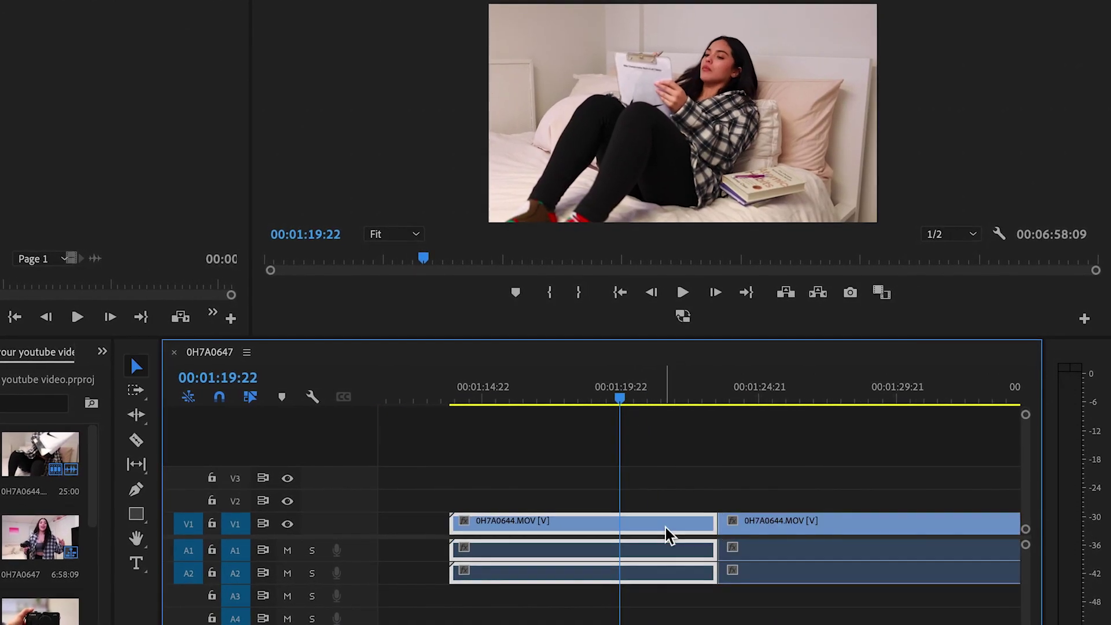
pyautogui.press('-')
# Step: Make two cuts in the V1 clip around 00:02:02:10
pyautogui.moveTo(640, 389); pyautogui.dragTo(661, 496)
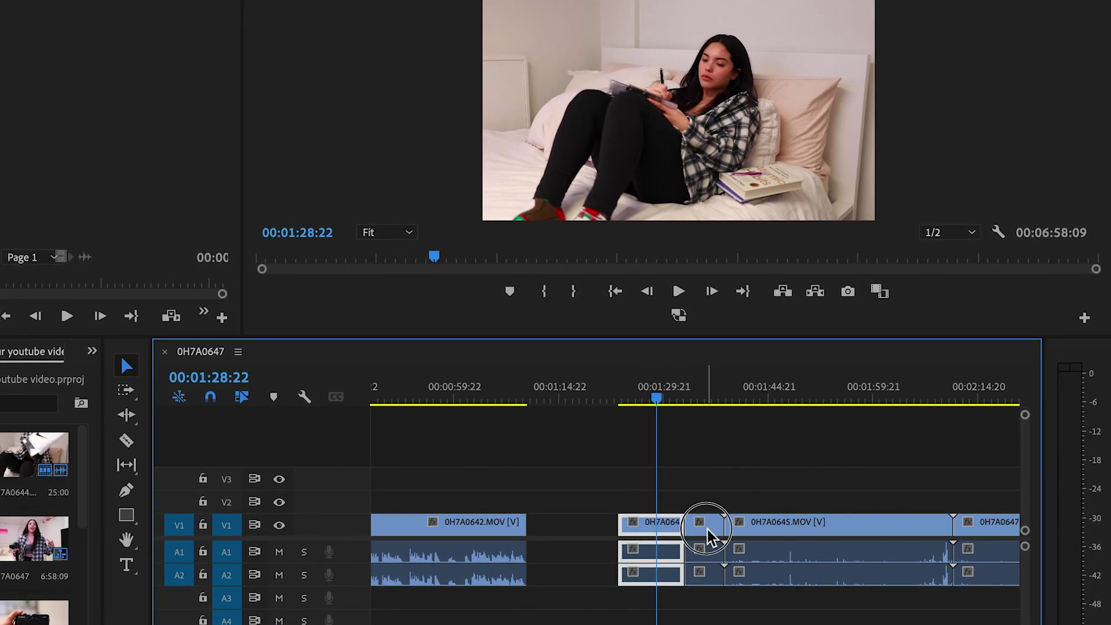
pyautogui.scroll(-4, 717, 526)
pyautogui.press('=')
pyautogui.click(498, 395)
pyautogui.moveTo(499, 395); pyautogui.dragTo(750, 428)
pyautogui.press('c')
pyautogui.click(721, 523)
pyautogui.click(793, 524)
pyautogui.press('v')
# Step: Split the V1 and audio clips at 00:03:37:06
pyautogui.press('-')
pyautogui.press('-')
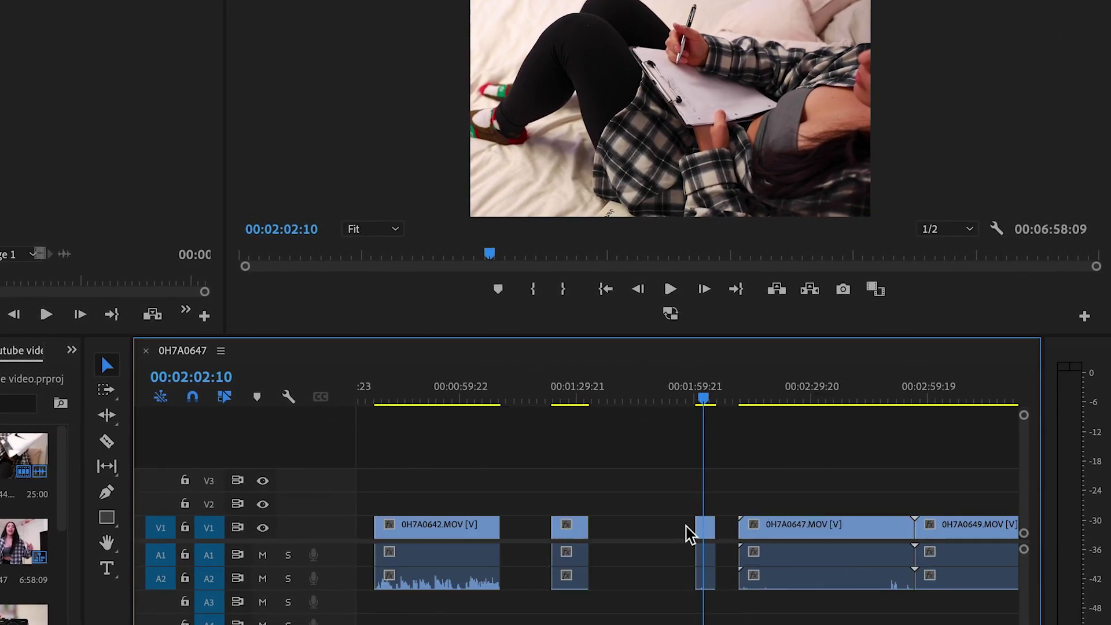
pyautogui.scroll(-5, 590, 479)
pyautogui.moveTo(469, 387); pyautogui.dragTo(627, 489)
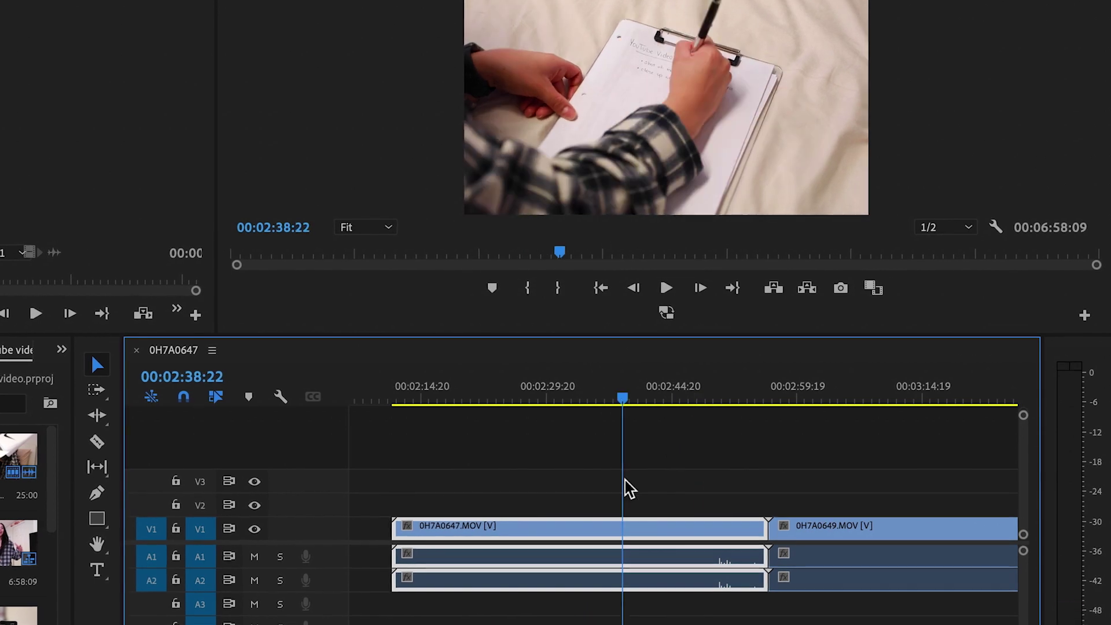
pyautogui.press('-')
pyautogui.scroll(-5, 464, 396)
pyautogui.click(543, 410)
pyautogui.moveTo(538, 411); pyautogui.dragTo(704, 455)
pyautogui.press('=')
pyautogui.press('c')
pyautogui.click(686, 532)
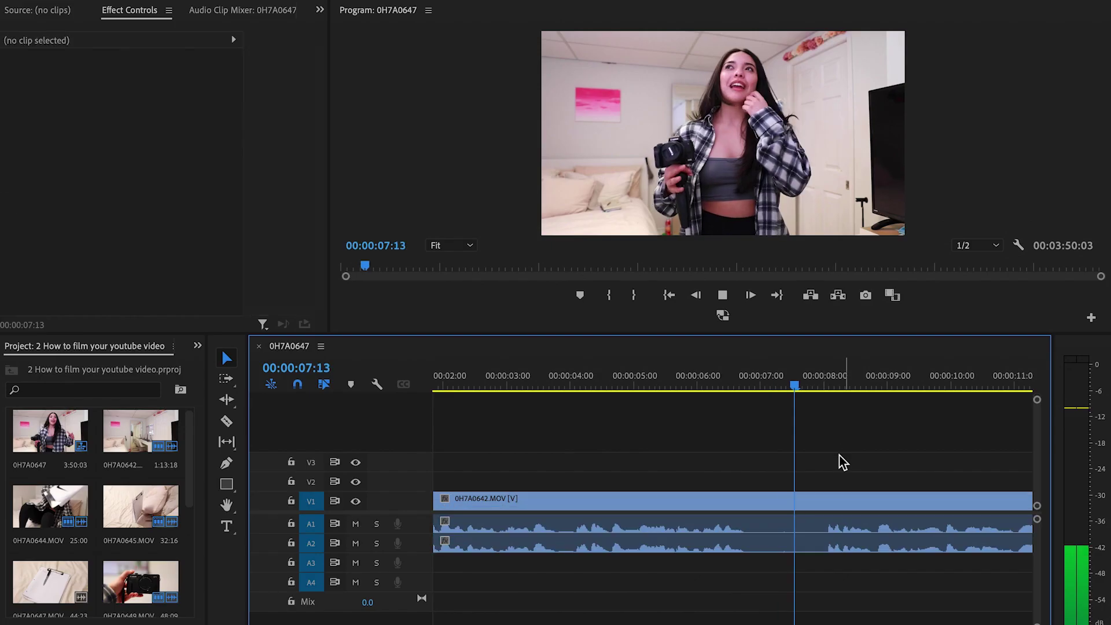
# Step: Ripple-delete the middle V1 clip and play the sequence back to review
pyautogui.press('=')
pyautogui.click(704, 508)
pyautogui.hotkey('shift', 'Delete')
pyautogui.press('-')
pyautogui.press('space')
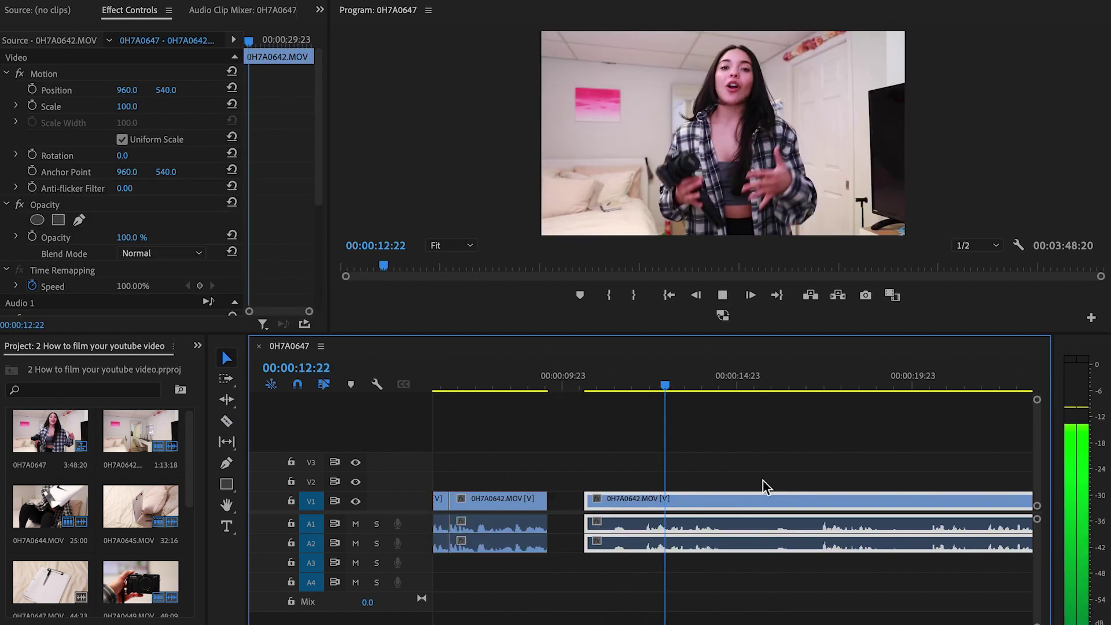
pyautogui.press('space')
# Step: Ripple-delete further unwanted pieces and pauses, reviewing with playback
pyautogui.press('=')
pyautogui.press('c')
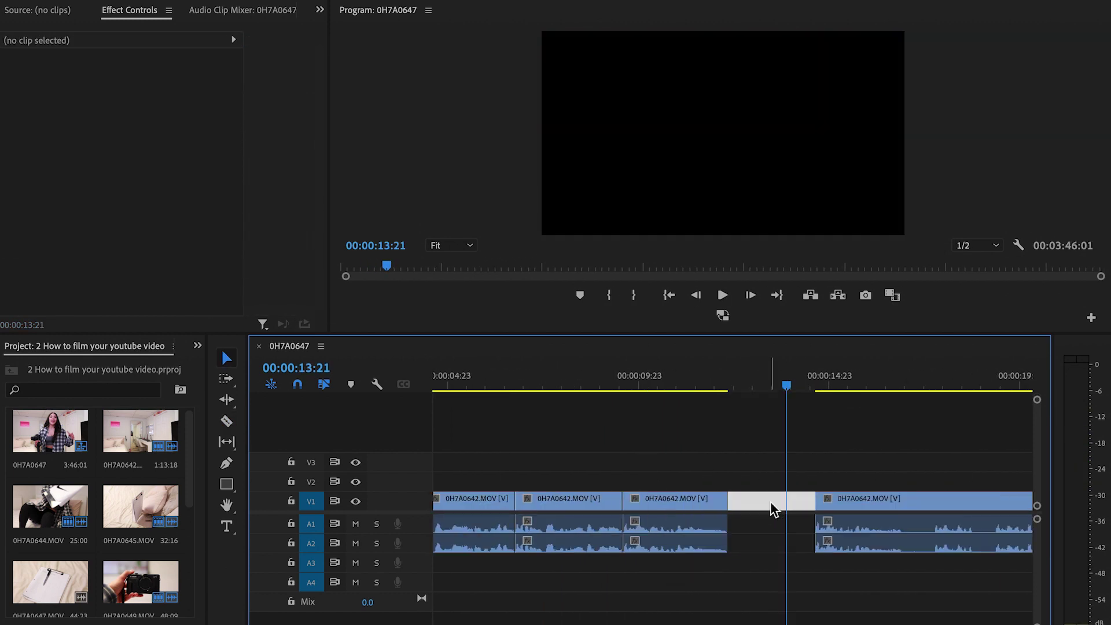
pyautogui.hotkey('shift', 'Delete')
pyautogui.press('space')
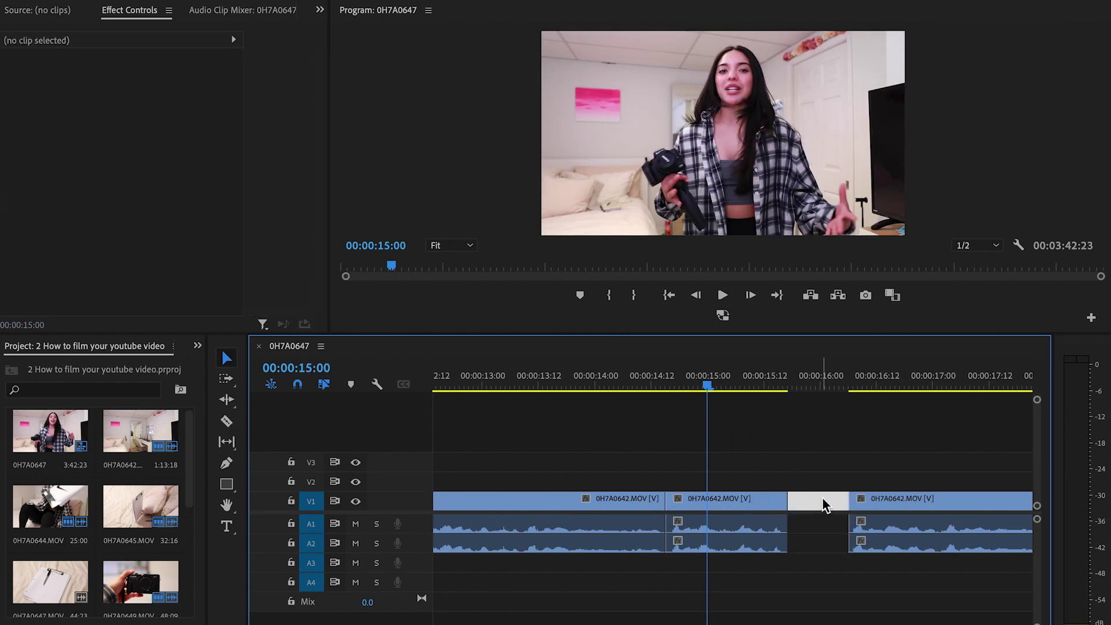
pyautogui.press('-')
pyautogui.press('space')
pyautogui.hotkey('shift', 'Delete')
pyautogui.press('=')
pyautogui.press('space')
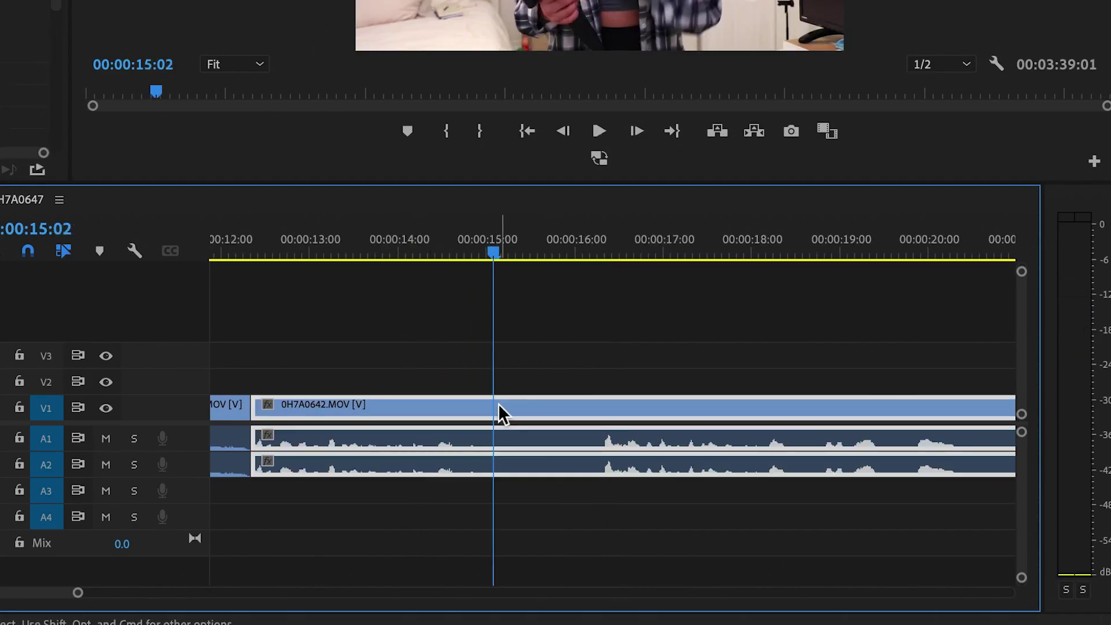
pyautogui.press('Delete')
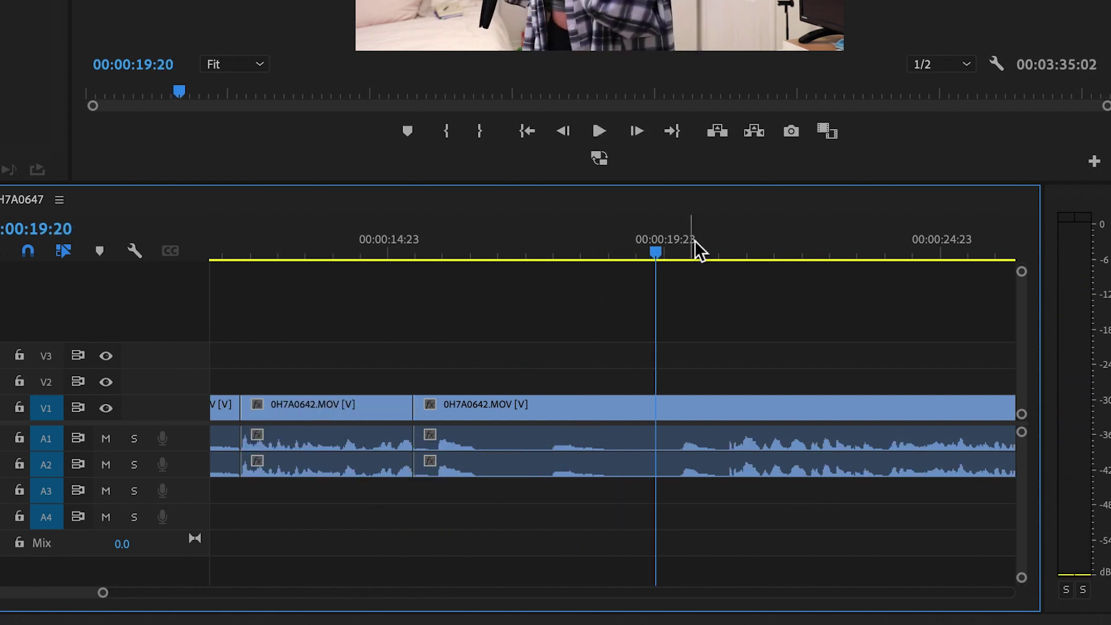
pyautogui.press('space')
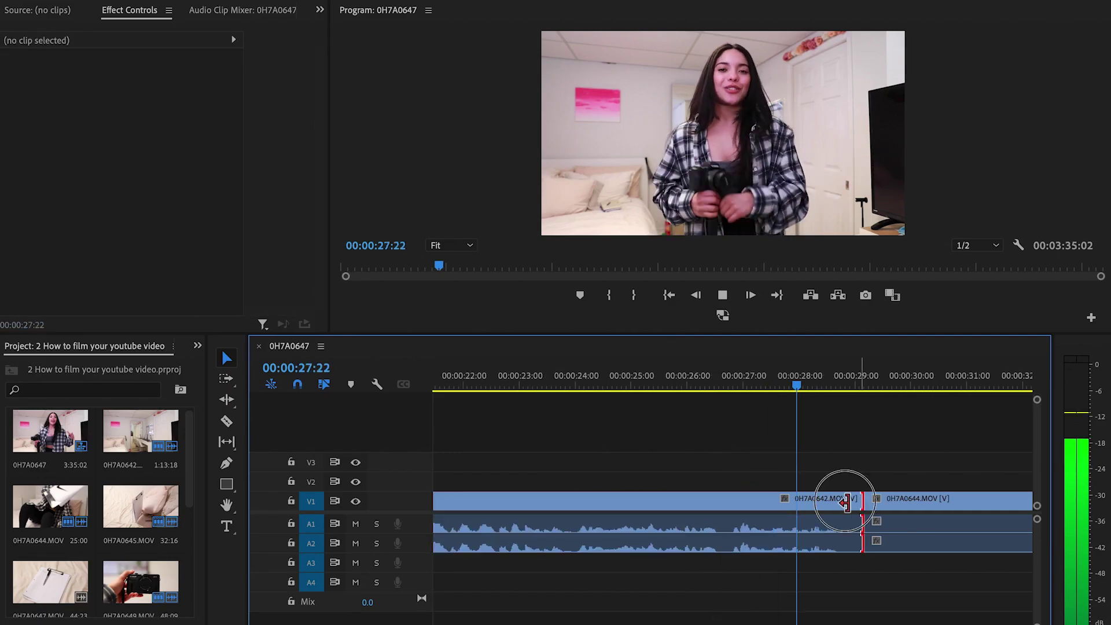
# Step: Cut and ripple-delete the leftover ends of clips 0H7A0644 and 0H7A0645
pyautogui.press('space')
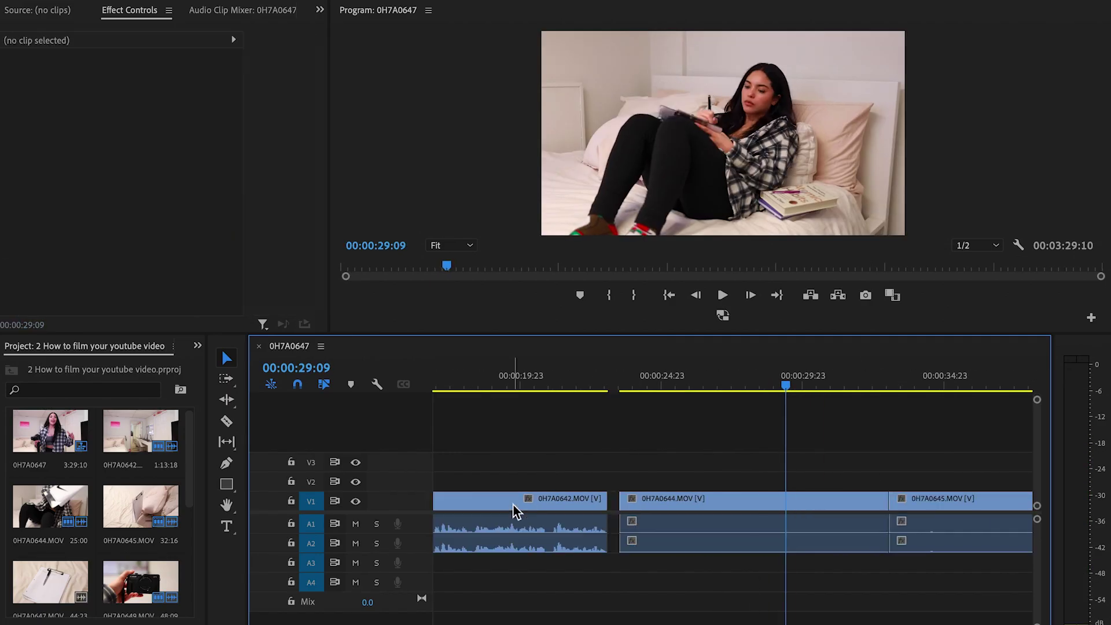
pyautogui.click(702, 513)
pyautogui.click(831, 501)
pyautogui.hotkey('shift', 'Delete')
pyautogui.press('space')
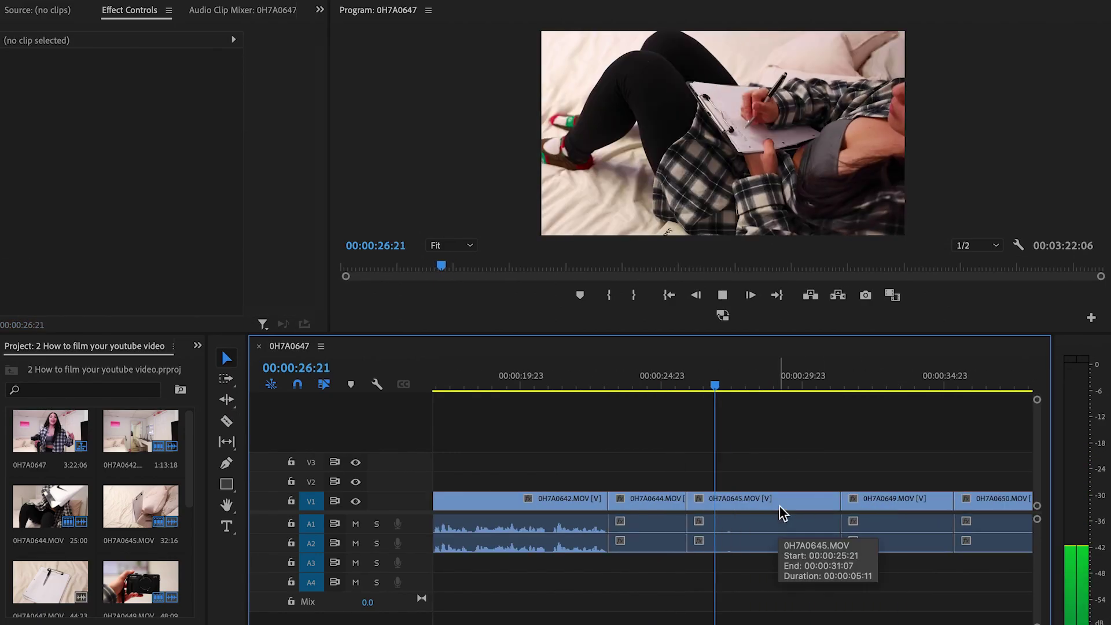
pyautogui.click(782, 514)
pyautogui.hotkey('shift', 'Delete')
pyautogui.click(694, 384)
# Step: Delete the unwanted middle section of 0H7A0649 between cut points near 01:26:03
pyautogui.click(619, 504)
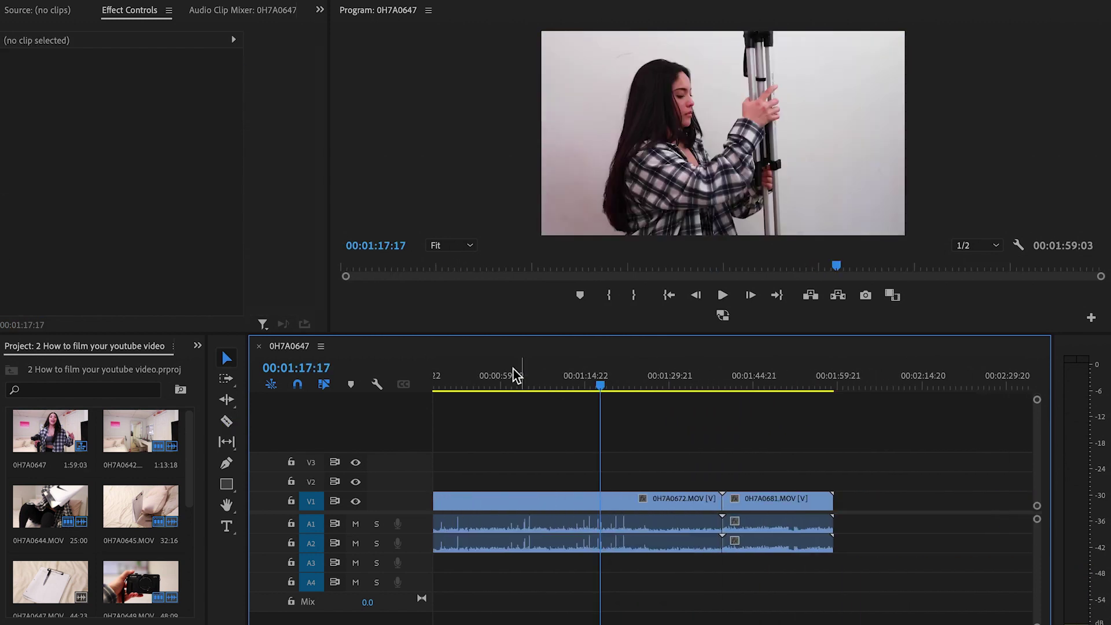
pyautogui.click(571, 387)
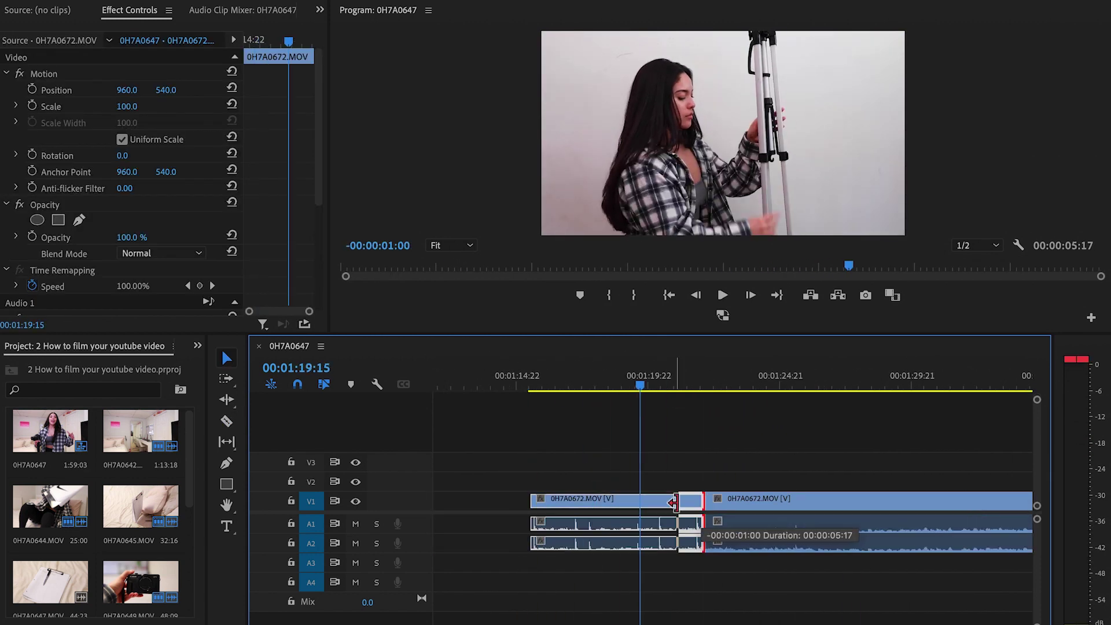
pyautogui.click(725, 387)
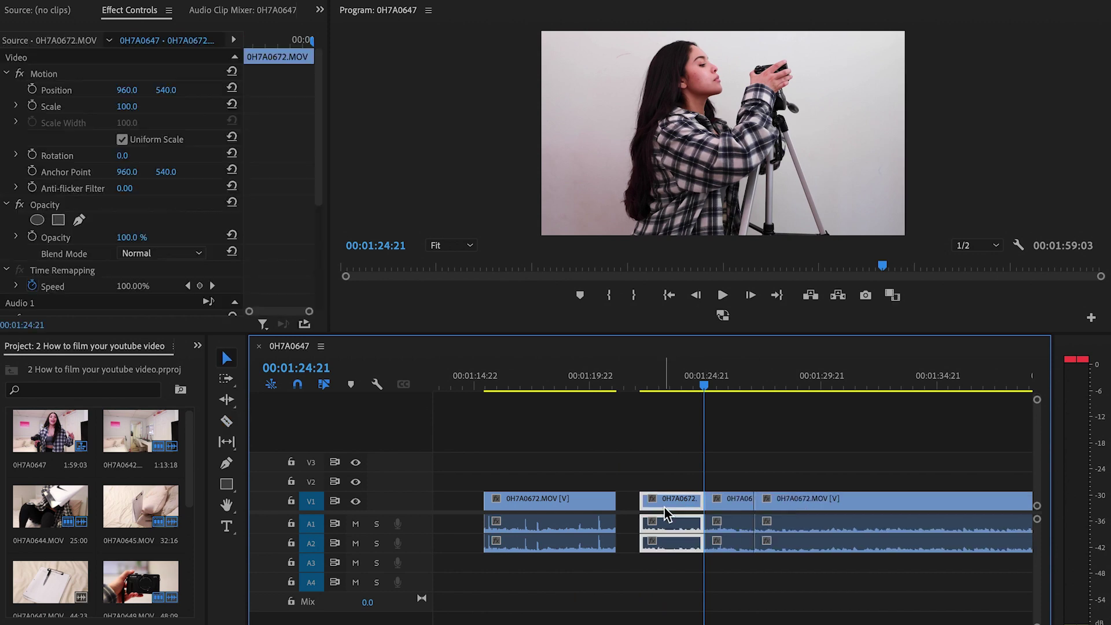
pyautogui.click(608, 377)
pyautogui.press('Delete')
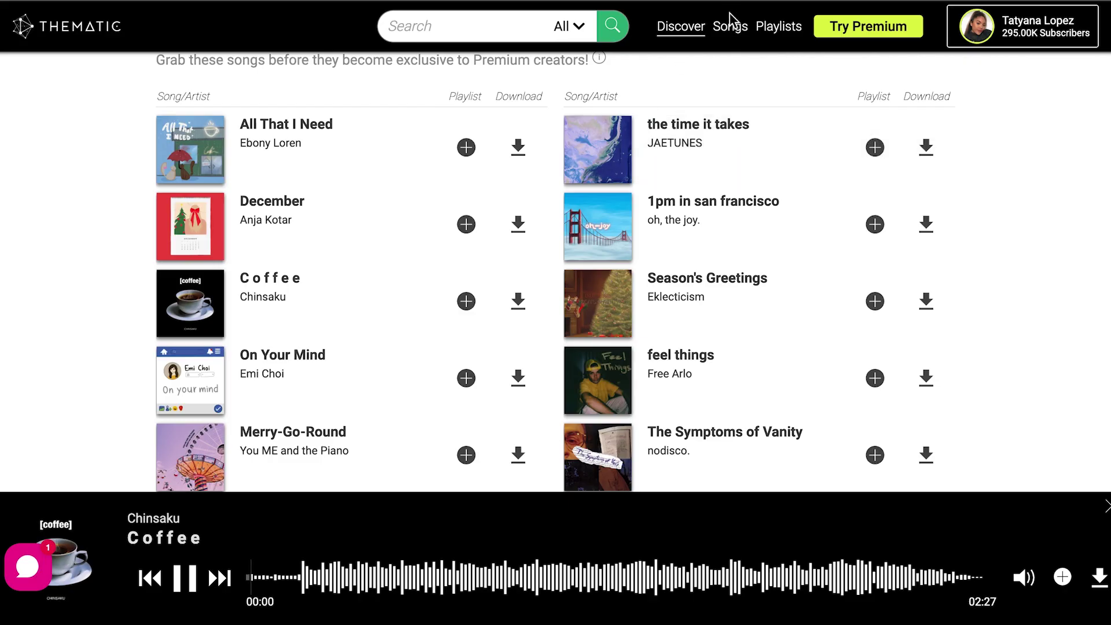
# Step: Filter Thematic's Songs catalogue to exclude explicit and premium songs
pyautogui.click(731, 29)
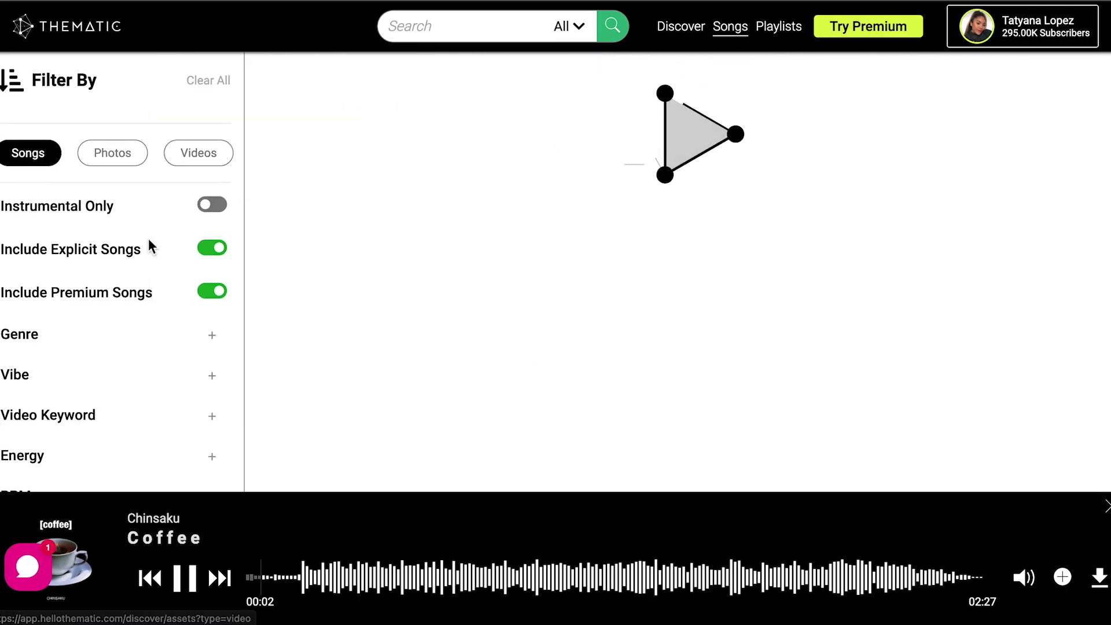
pyautogui.scroll(-1, 148, 237)
pyautogui.click(214, 162)
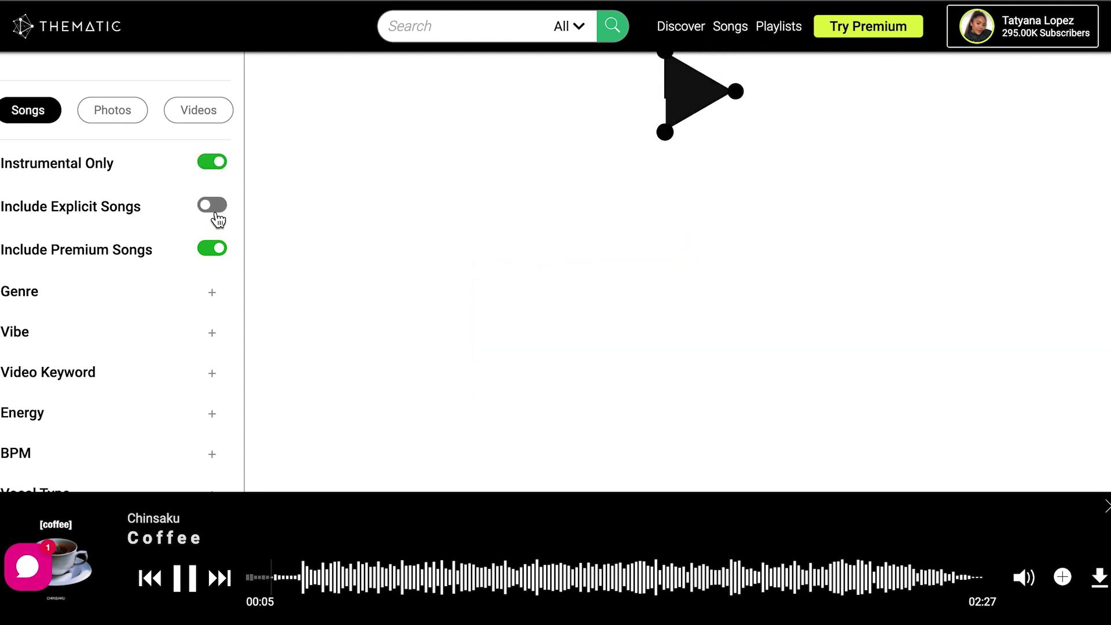
pyautogui.click(213, 249)
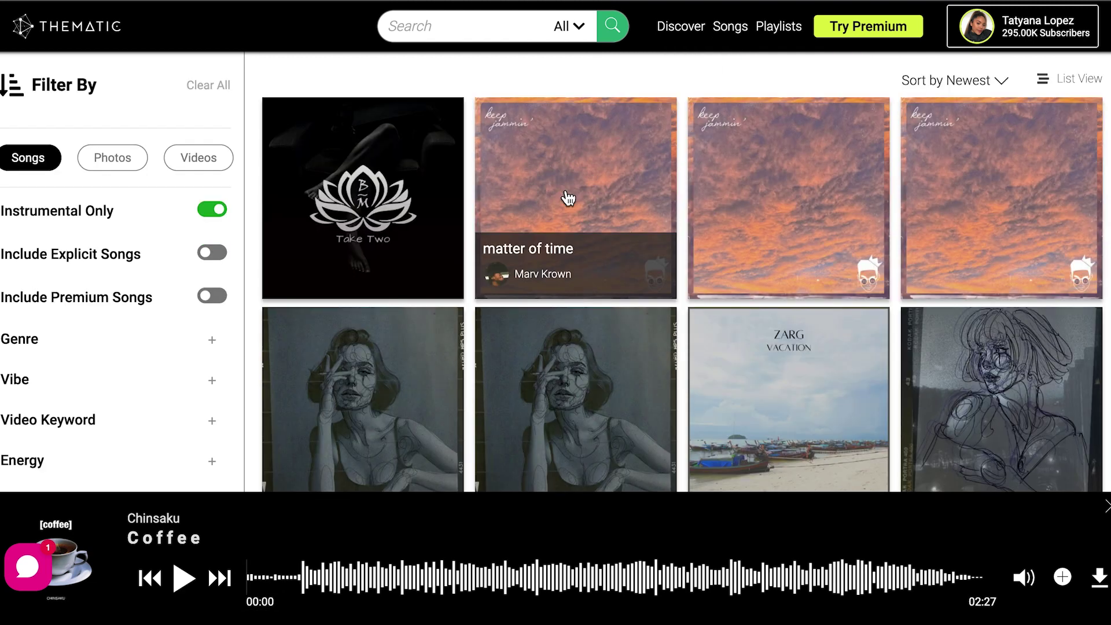
# Step: Preview and download 'matter of time' into the music folder, then place it on the timeline
pyautogui.click(568, 198)
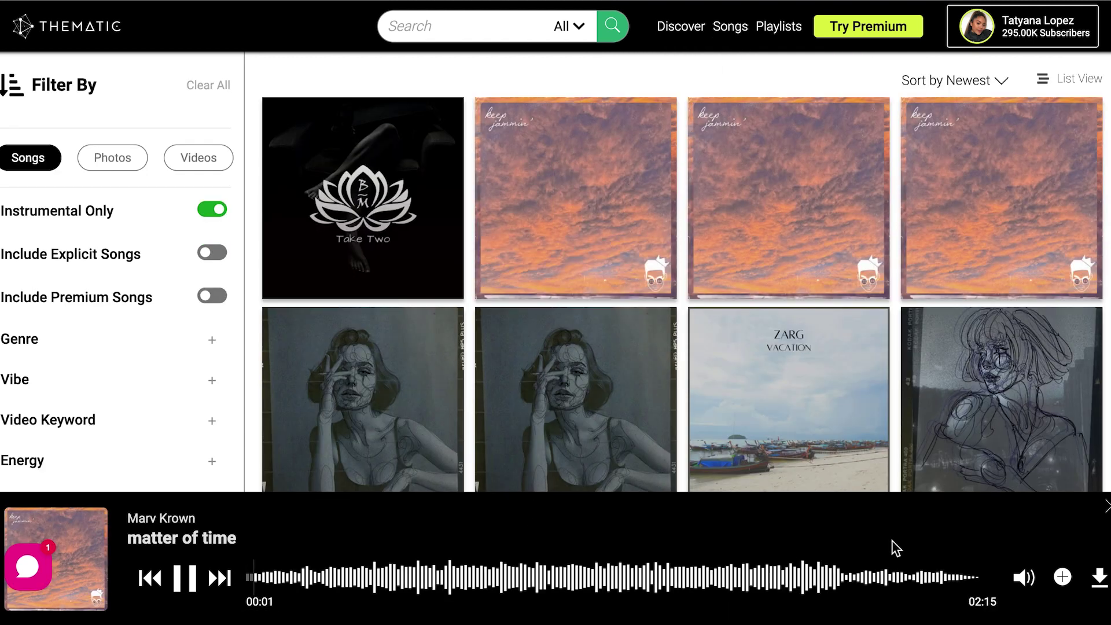
pyautogui.click(1100, 578)
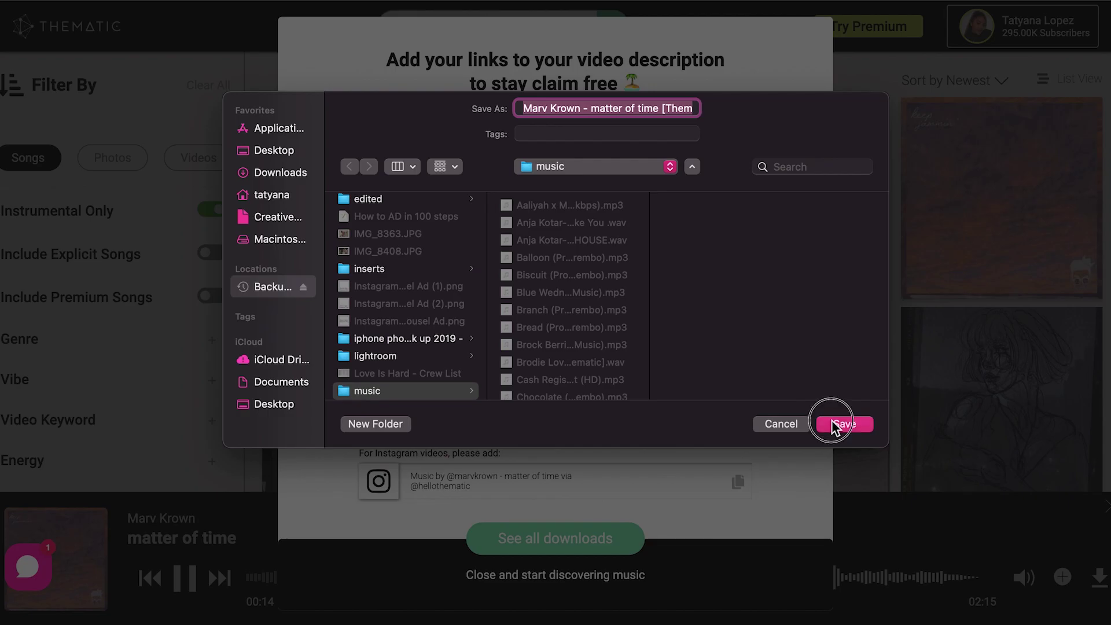
pyautogui.click(832, 426)
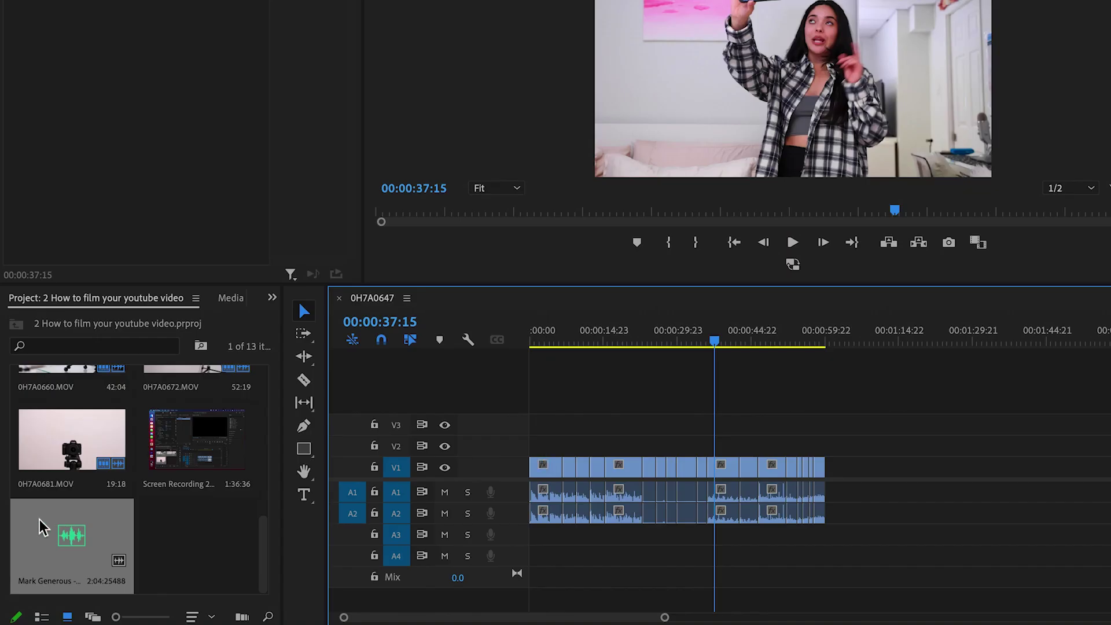
pyautogui.moveTo(45, 521); pyautogui.dragTo(518, 531)
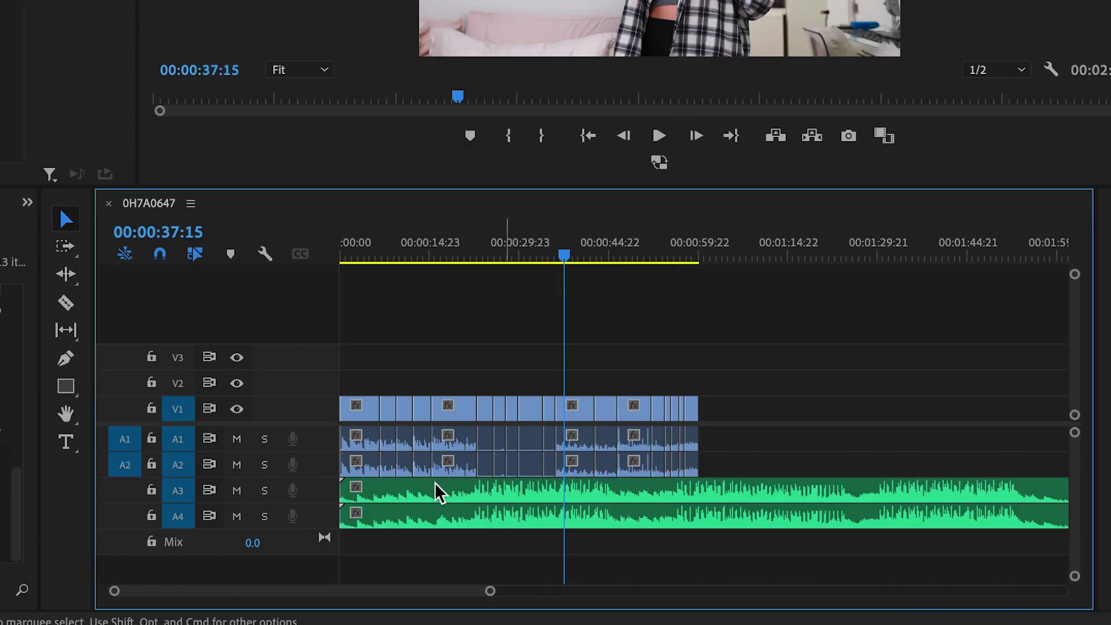
# Step: Disable Linked Selection, delete the A4 music copy, and trim the A3 music at the video's end
pyautogui.click(195, 254)
pyautogui.click(476, 520)
pyautogui.press('Delete')
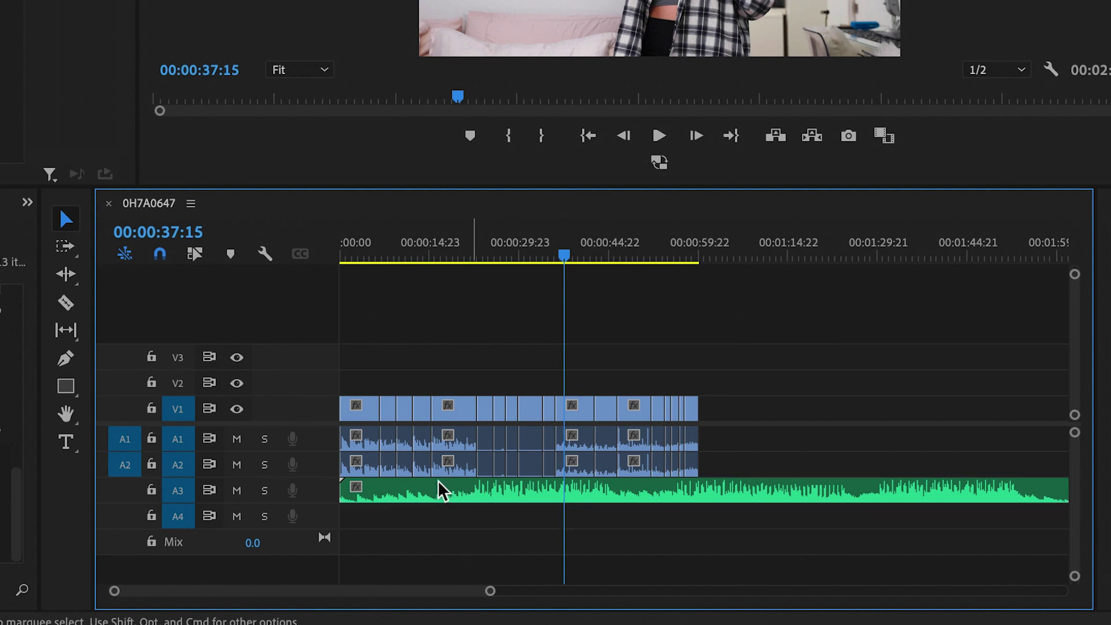
pyautogui.press('c')
pyautogui.click(699, 490)
pyautogui.press('v')
pyautogui.click(771, 493)
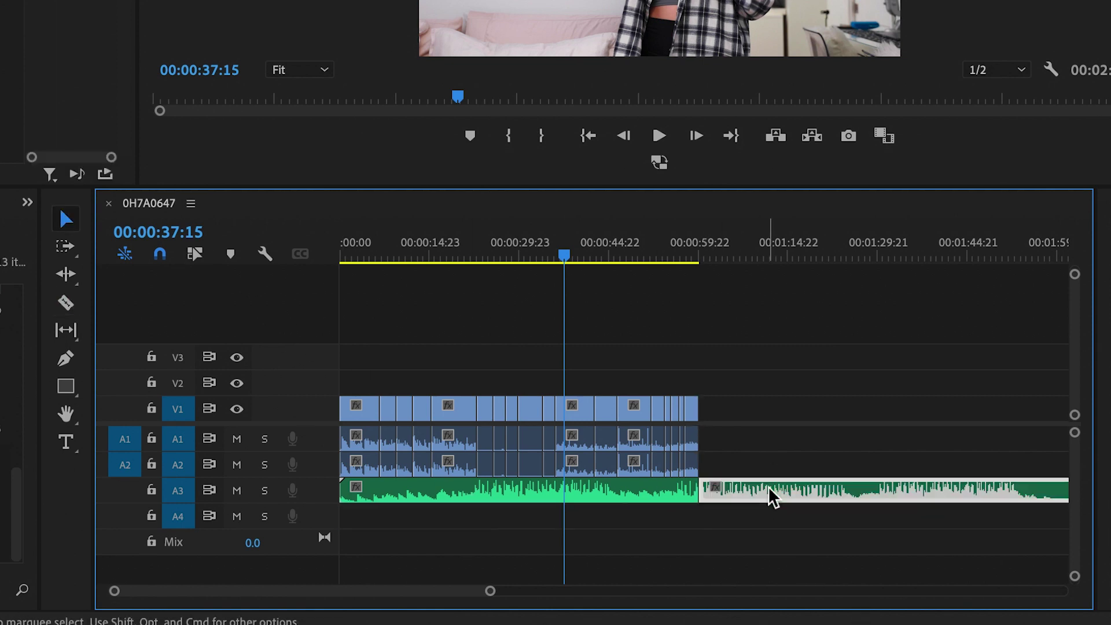
pyautogui.press('Delete')
pyautogui.click(355, 251)
pyautogui.press('=')
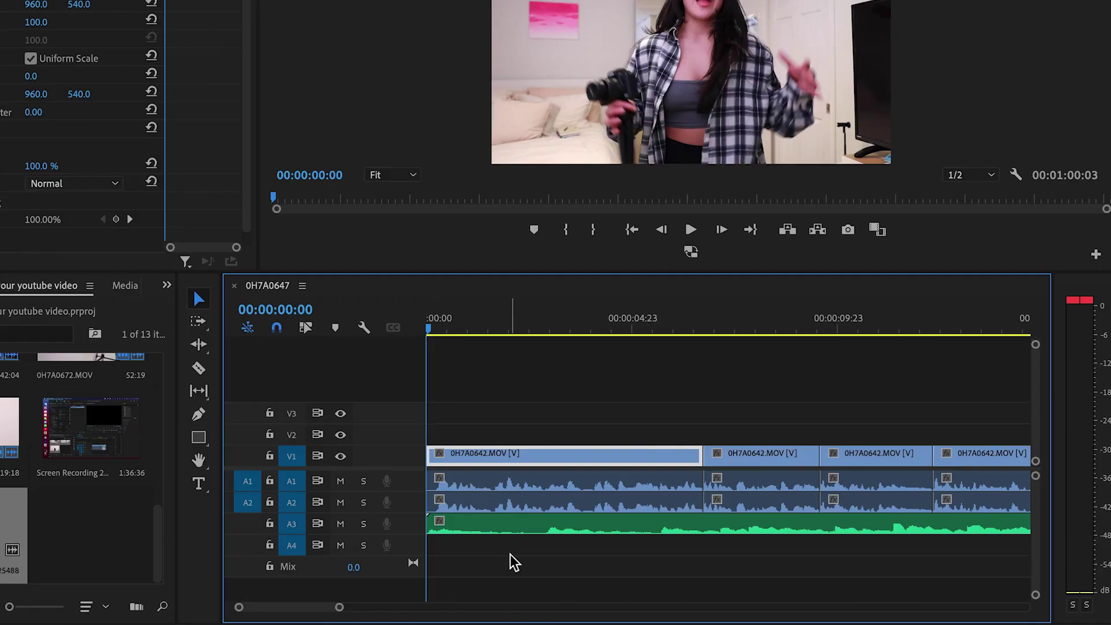
pyautogui.press('-')
pyautogui.press('-')
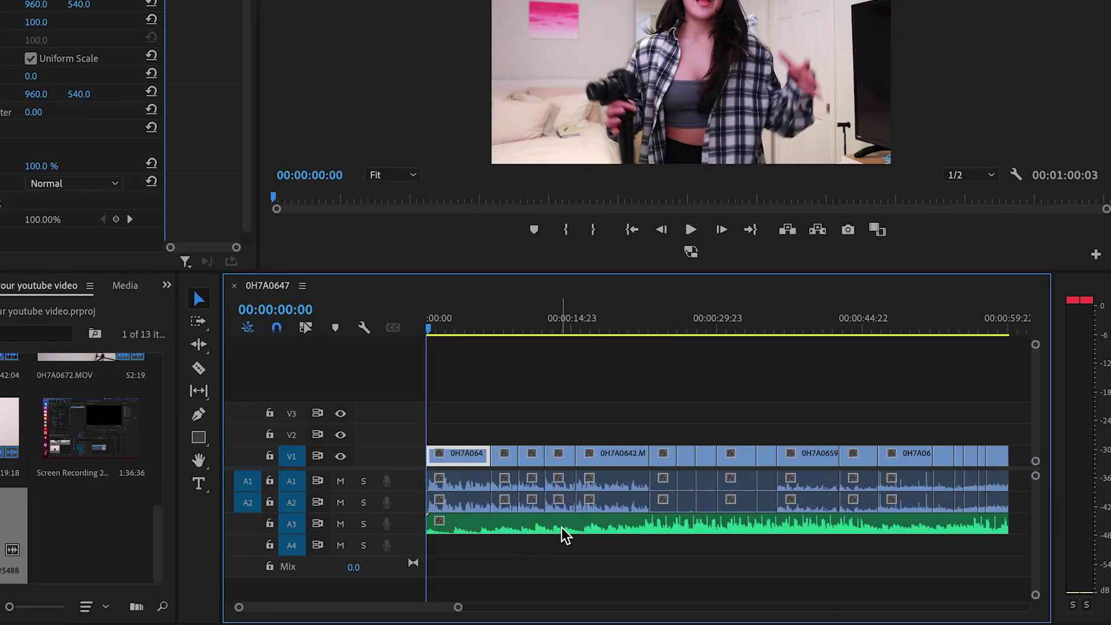
pyautogui.rightClick(561, 530)
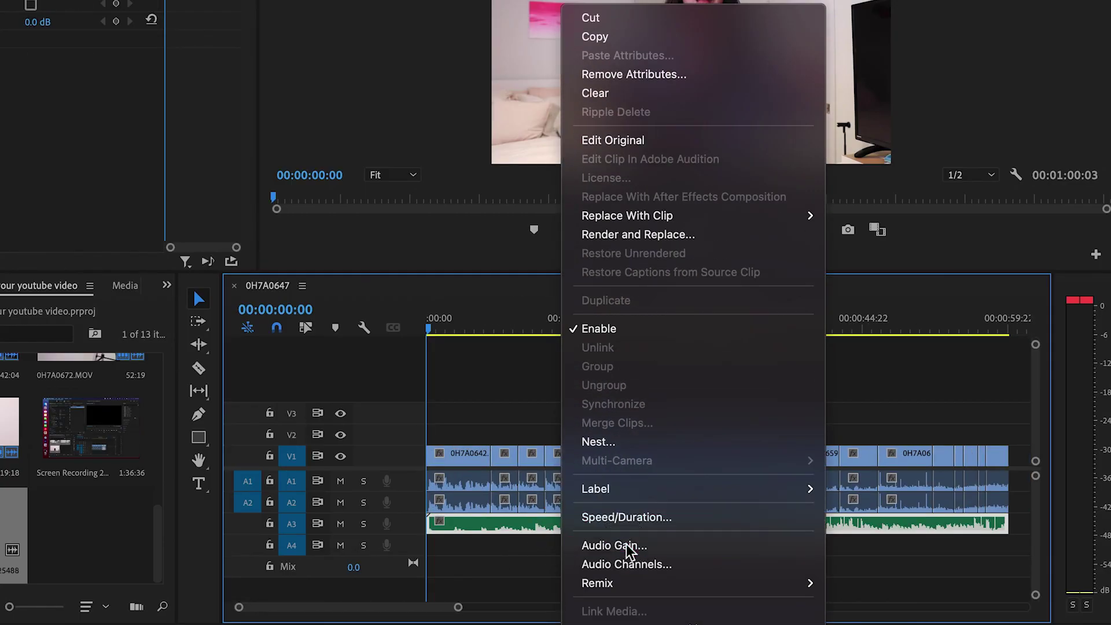
# Step: Set the music clip's audio gain to -27 dB
pyautogui.click(610, 544)
pyautogui.click(442, 242)
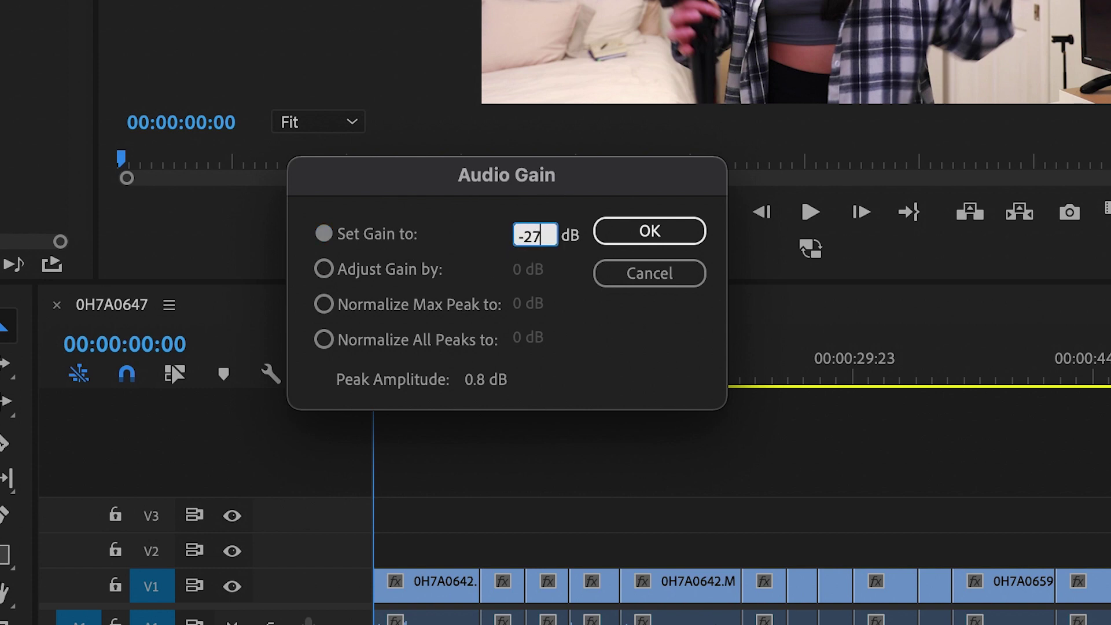
pyautogui.press('Return')
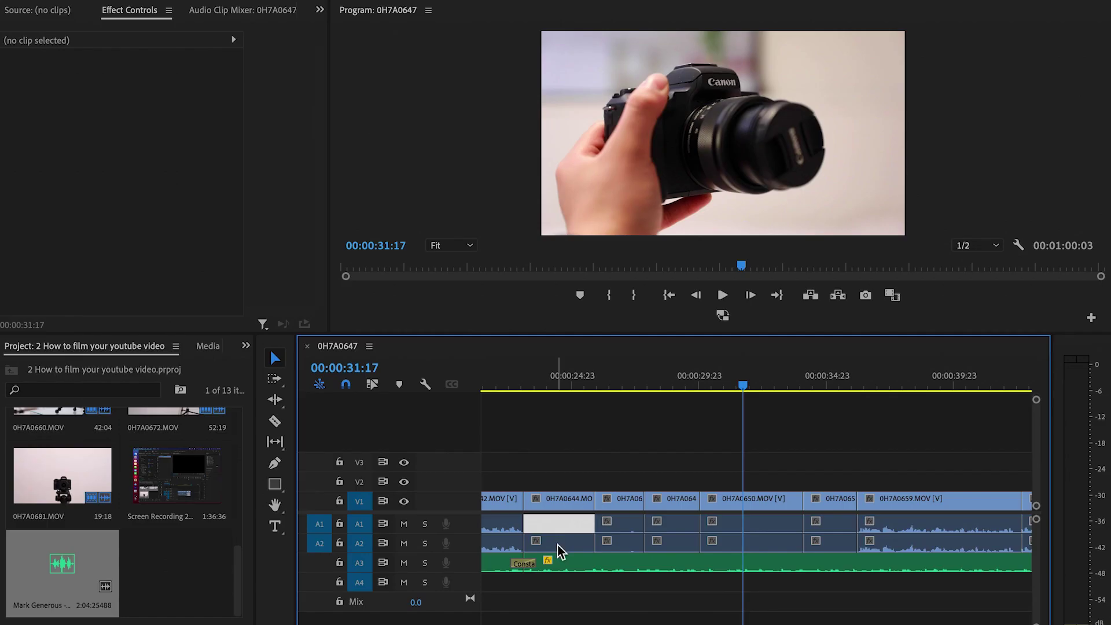
# Step: Delete the camera audio on A1 and A2 under the B-roll and at the sequence end
pyautogui.press('Delete')
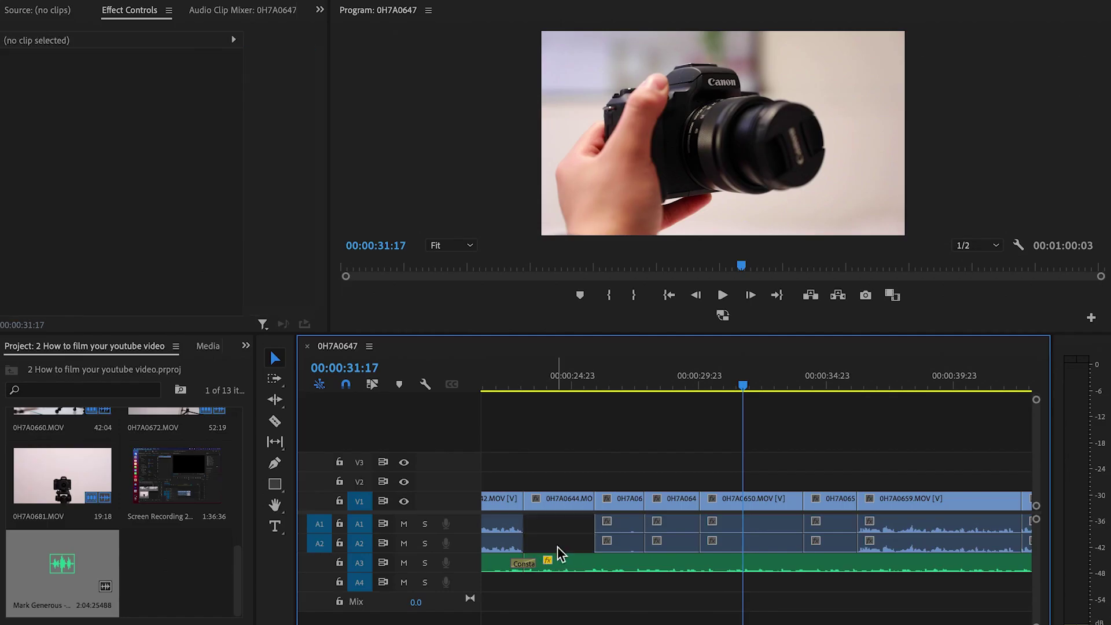
pyautogui.moveTo(570, 524); pyautogui.dragTo(832, 549)
pyautogui.press('Delete')
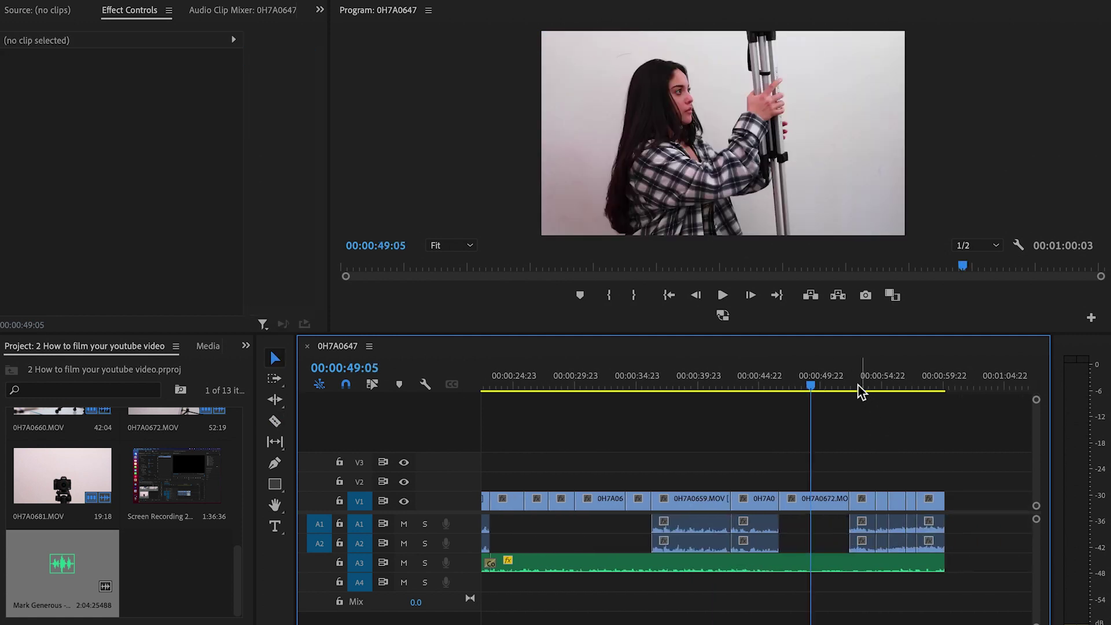
pyautogui.moveTo(860, 392); pyautogui.dragTo(935, 389)
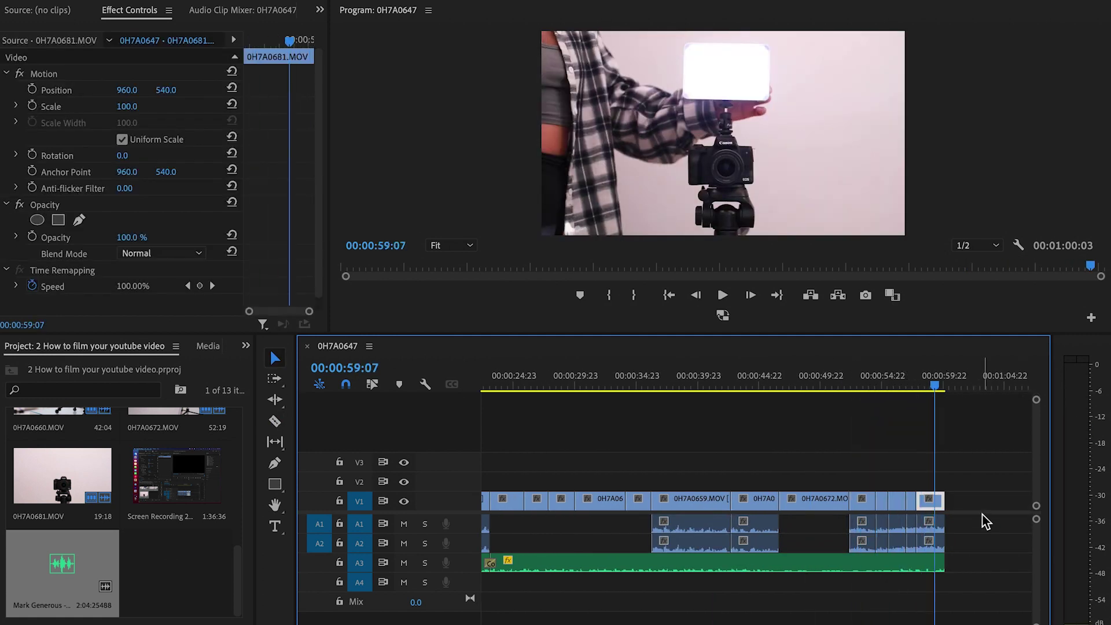
pyautogui.moveTo(884, 541); pyautogui.dragTo(838, 550)
pyautogui.press('Delete')
pyautogui.scroll(5, 613, 550)
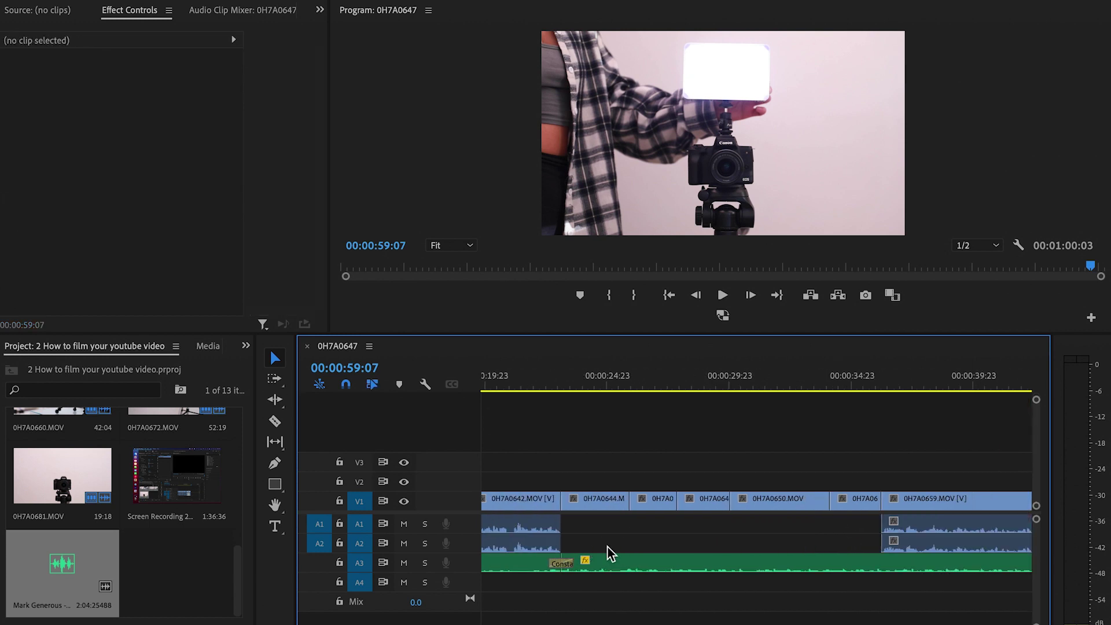
# Step: Apply a new audio gain value to the music clip
pyautogui.rightClick(884, 570)
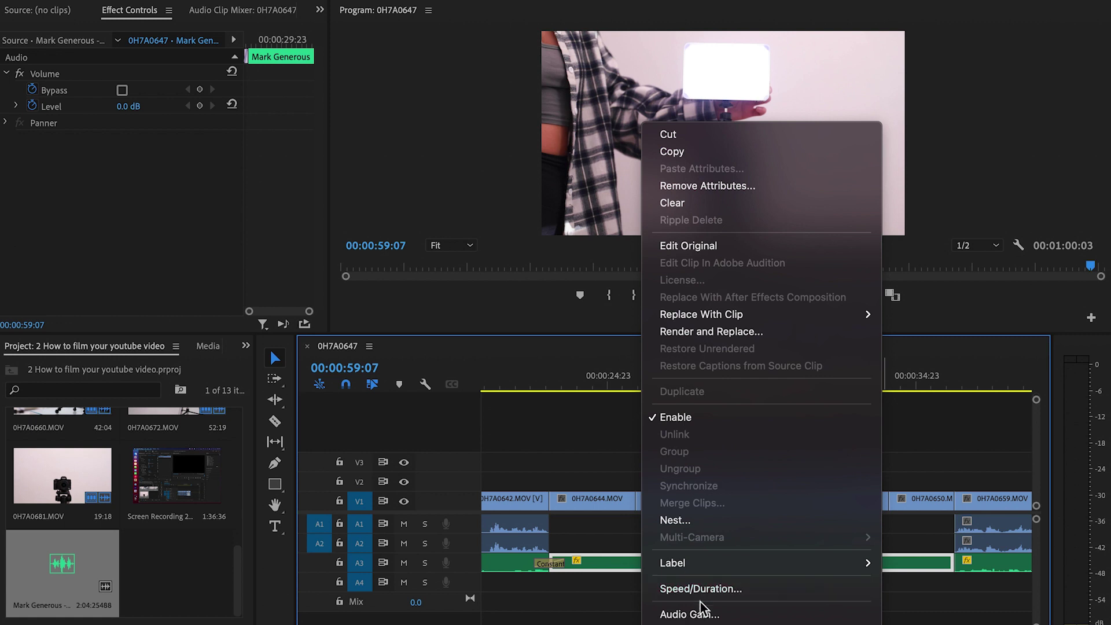
pyautogui.click(703, 614)
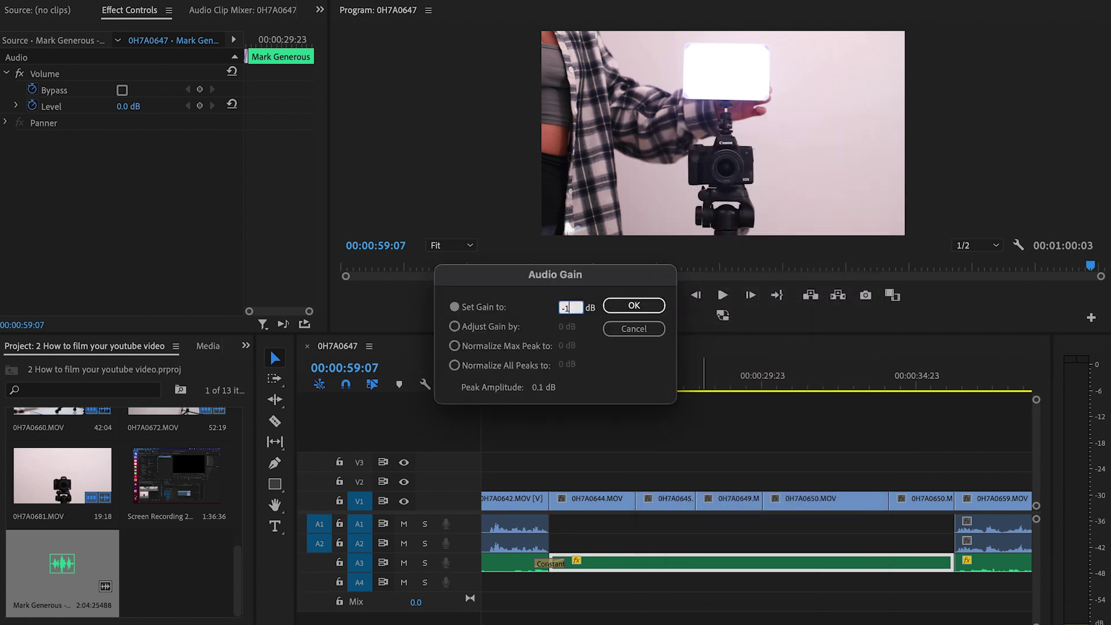
pyautogui.press('Return')
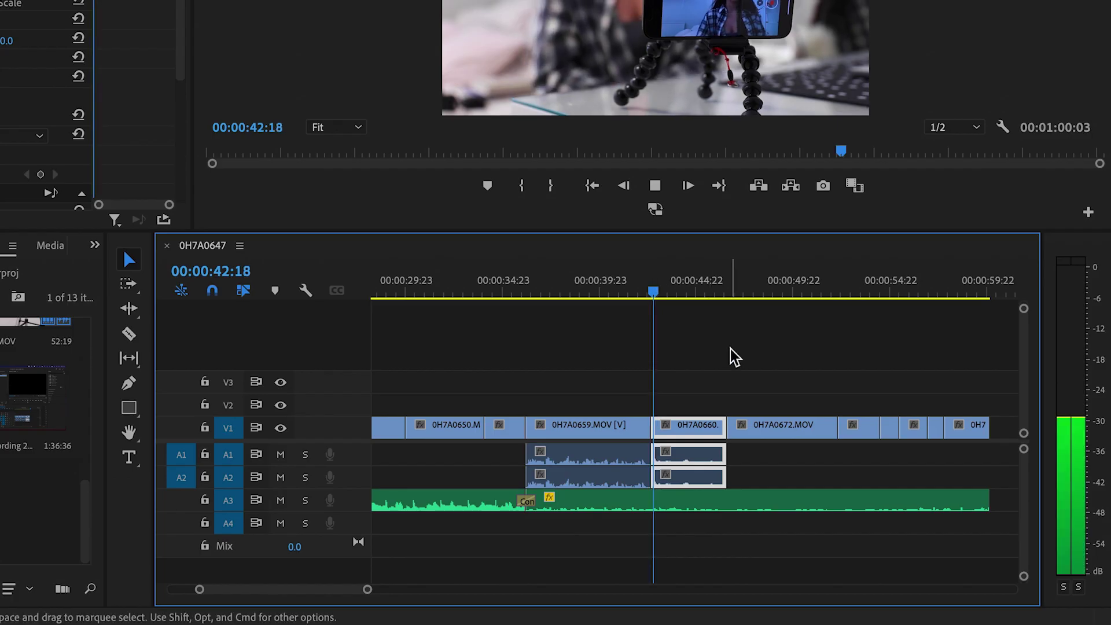
# Step: Split the music at the 0H7A0672 start, set the right piece to -27 dB, and add a default transition
pyautogui.press('=')
pyautogui.click(728, 501)
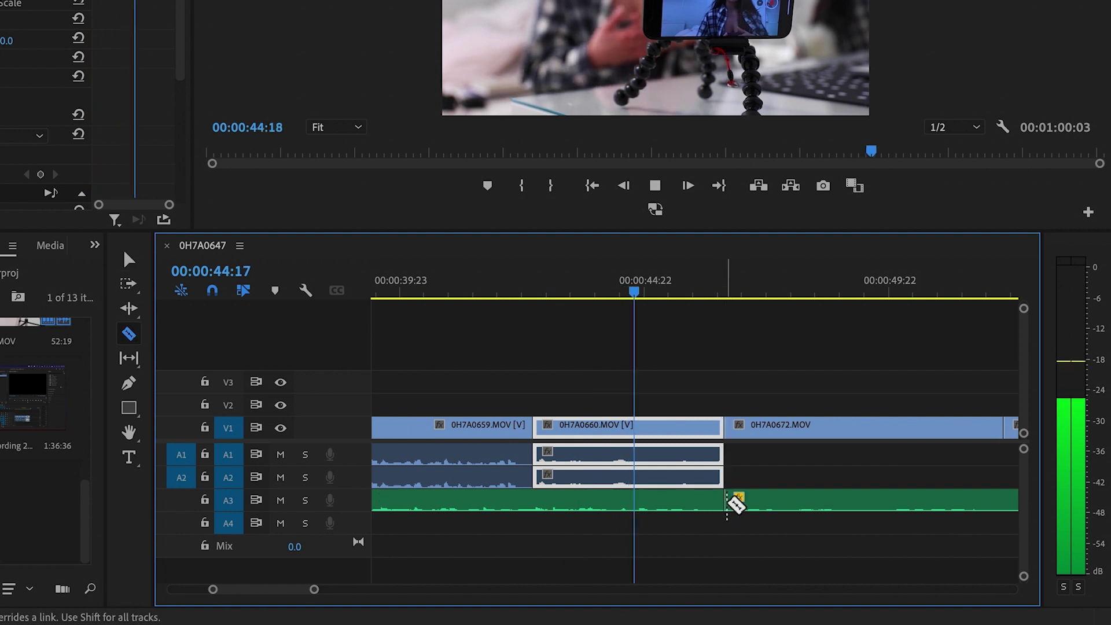
pyautogui.press('-')
pyautogui.press('space')
pyautogui.press('v')
pyautogui.rightClick(727, 501)
pyautogui.scroll(-10, 810, 509)
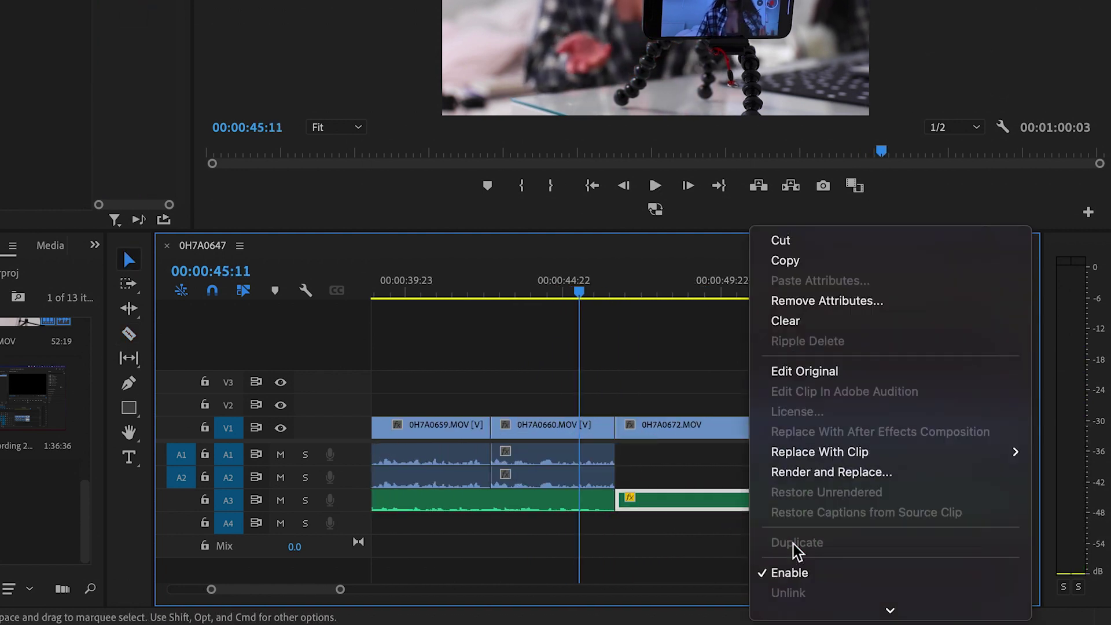
pyautogui.click(831, 376)
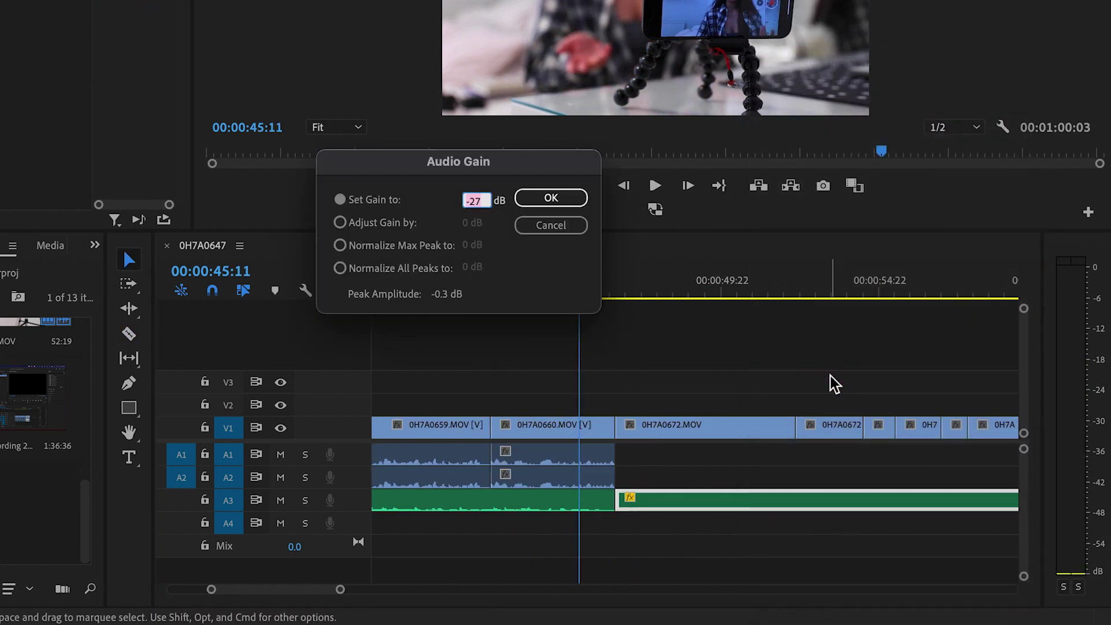
pyautogui.press('Return')
pyautogui.rightClick(613, 504)
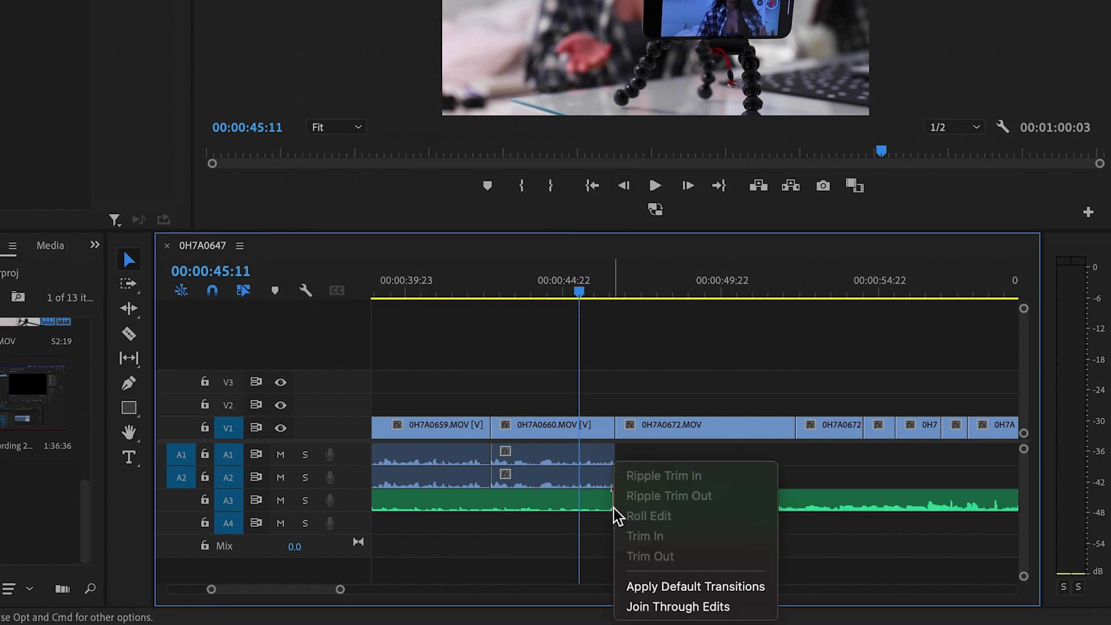
pyautogui.click(639, 589)
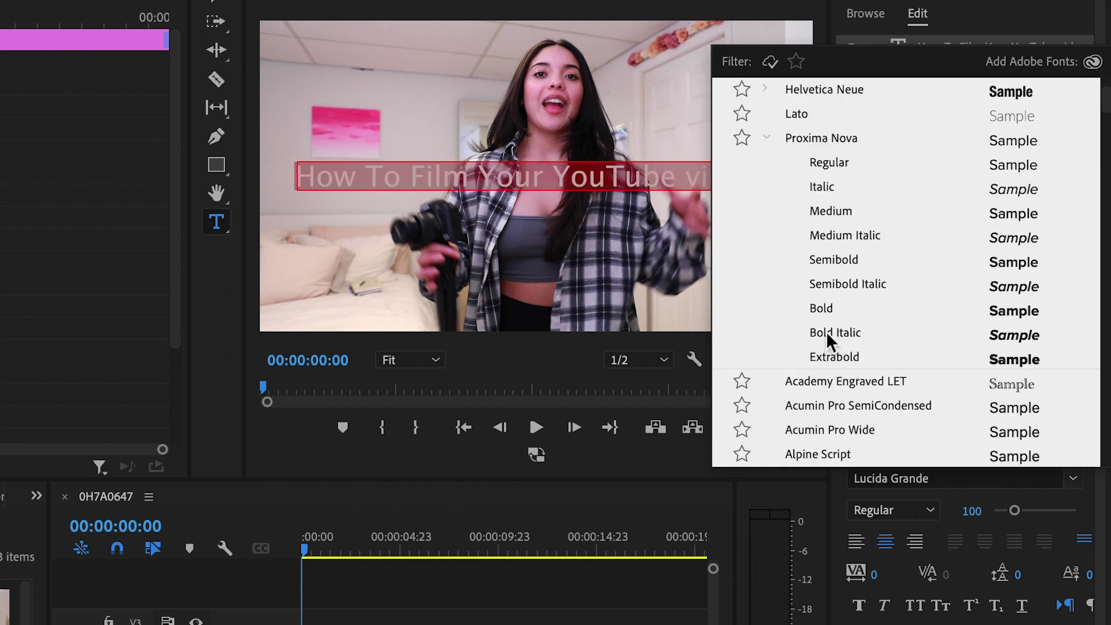
# Step: Capitalise 'Videos' in the opening title, then shrink the camera title to size 67 and move it near the top
pyautogui.click(838, 304)
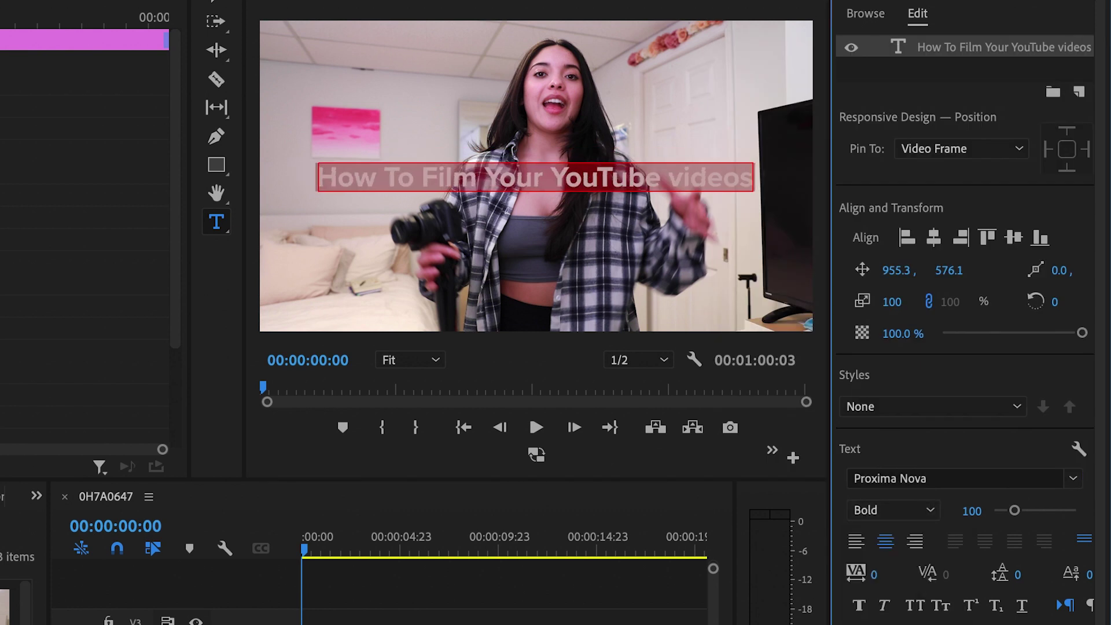
pyautogui.write('V')
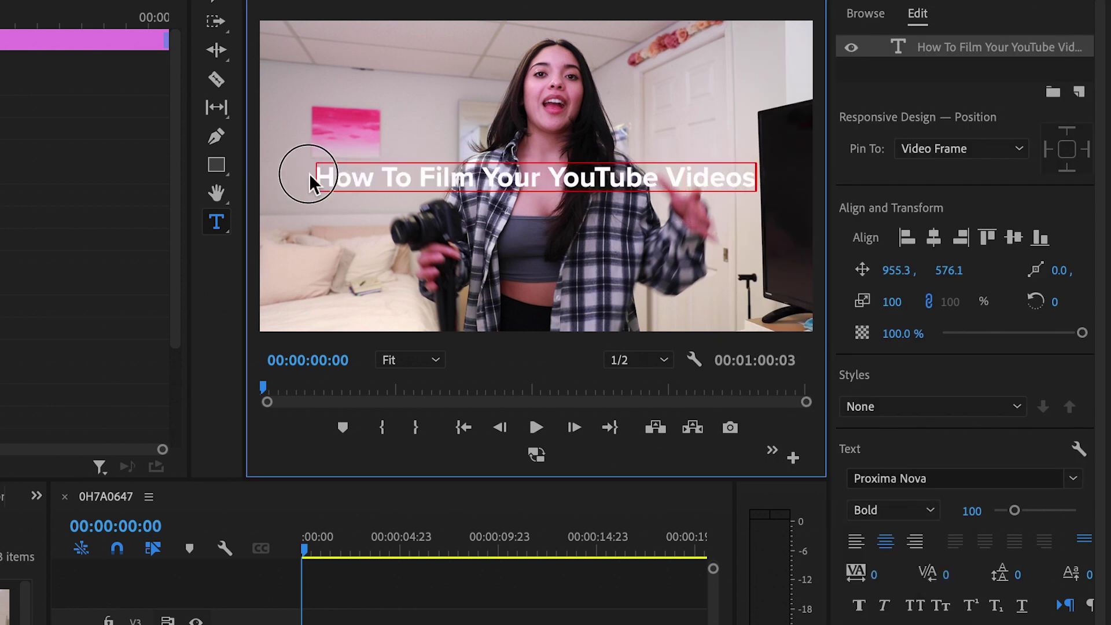
pyautogui.click(570, 544)
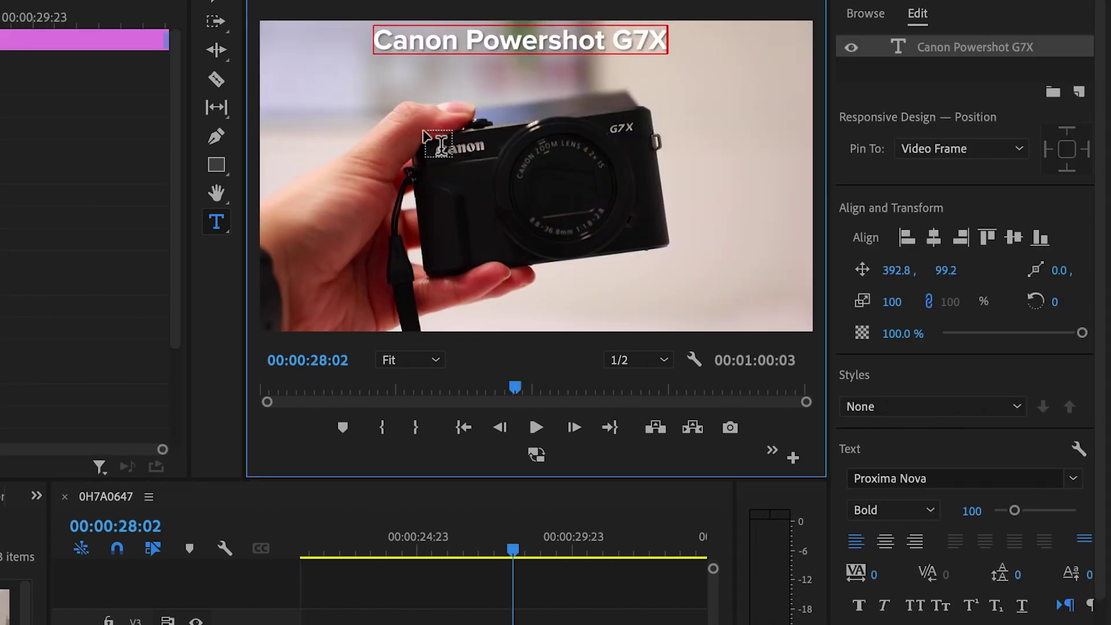
pyautogui.moveTo(688, 68); pyautogui.dragTo(367, 45)
pyautogui.moveTo(1014, 510); pyautogui.dragTo(1007, 510)
pyautogui.press('v')
pyautogui.moveTo(486, 43); pyautogui.dragTo(536, 58)
# Step: At the second camera shot, rename the title to 'Canon EOS M50'
pyautogui.press('space')
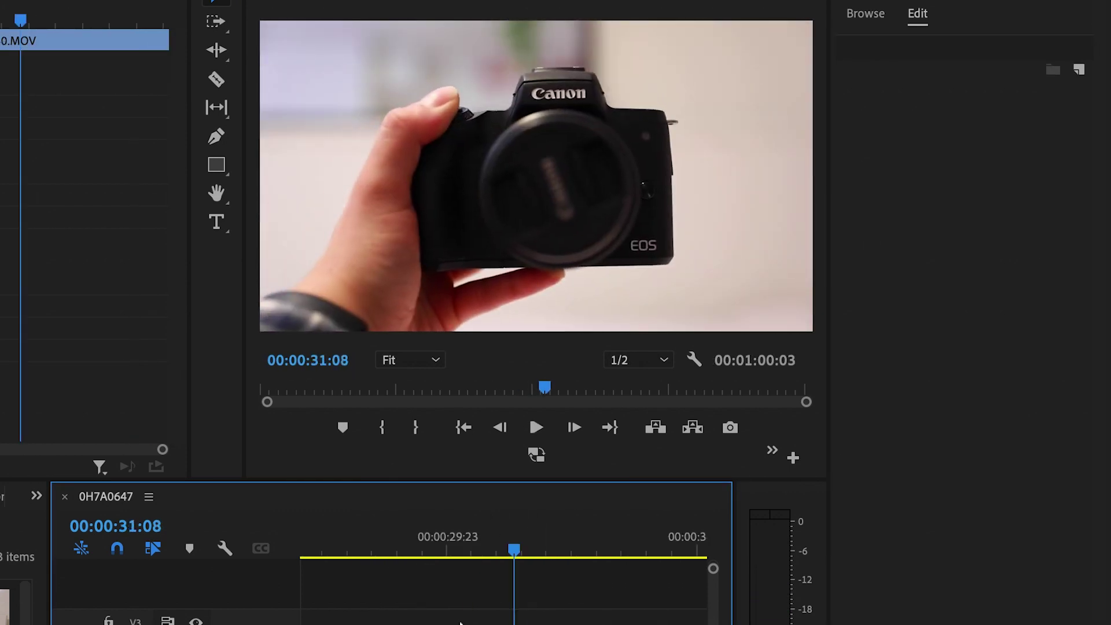
pyautogui.hotkey('ctrl', 'v')
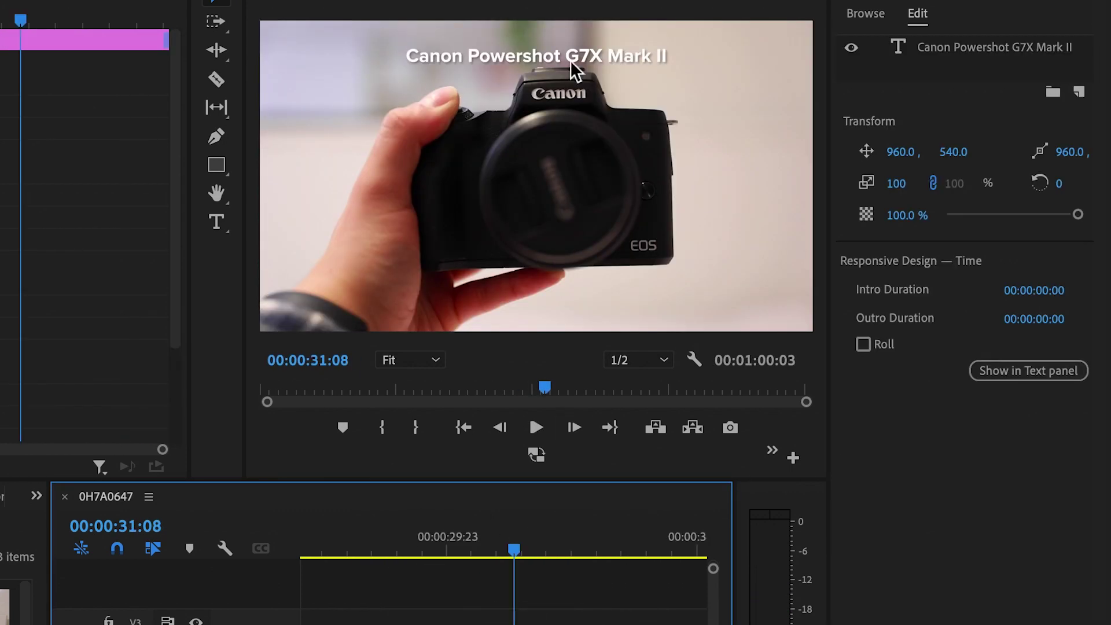
pyautogui.doubleClick(570, 58)
pyautogui.write('Canon EOS M50')
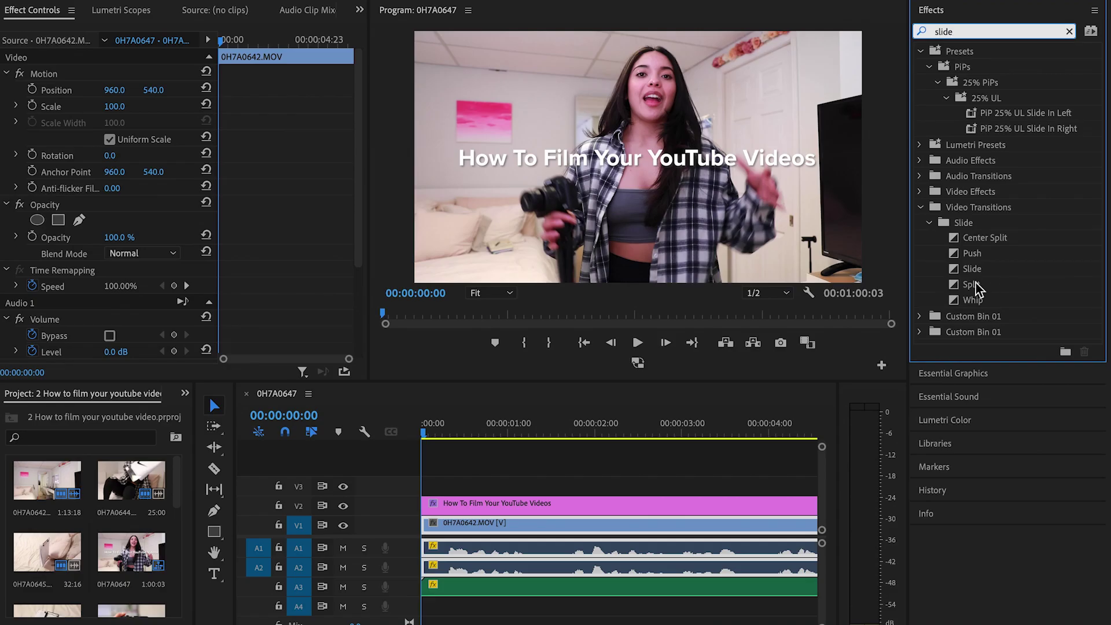
# Step: Add a Slide transition to the opening title, a Whip at the clip cut, and select the Push transition
pyautogui.moveTo(972, 268); pyautogui.dragTo(452, 506)
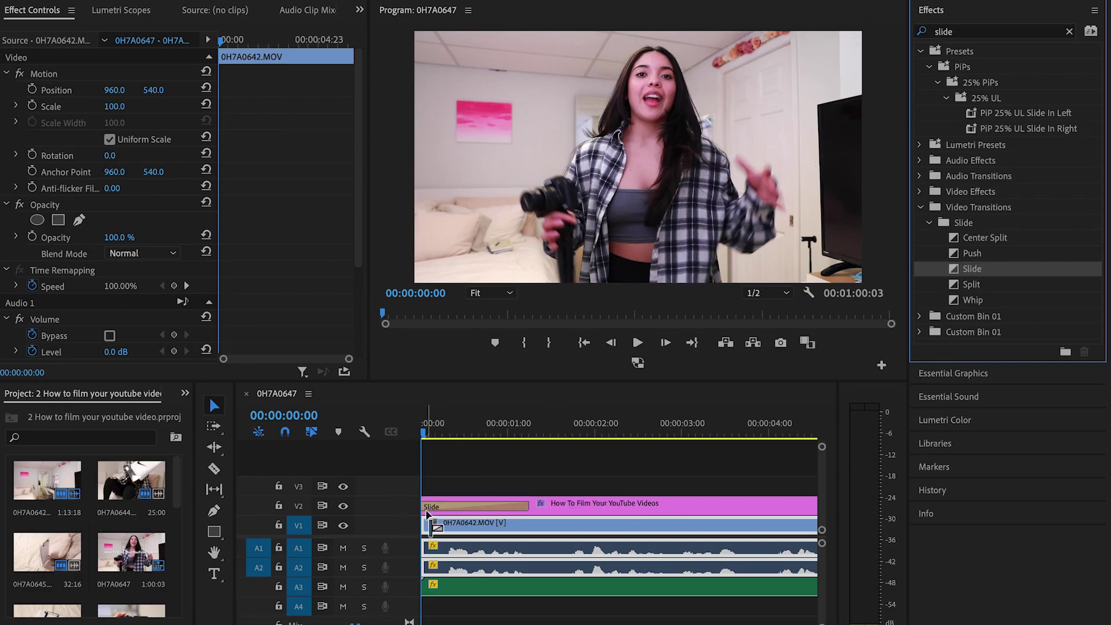
pyautogui.press('space')
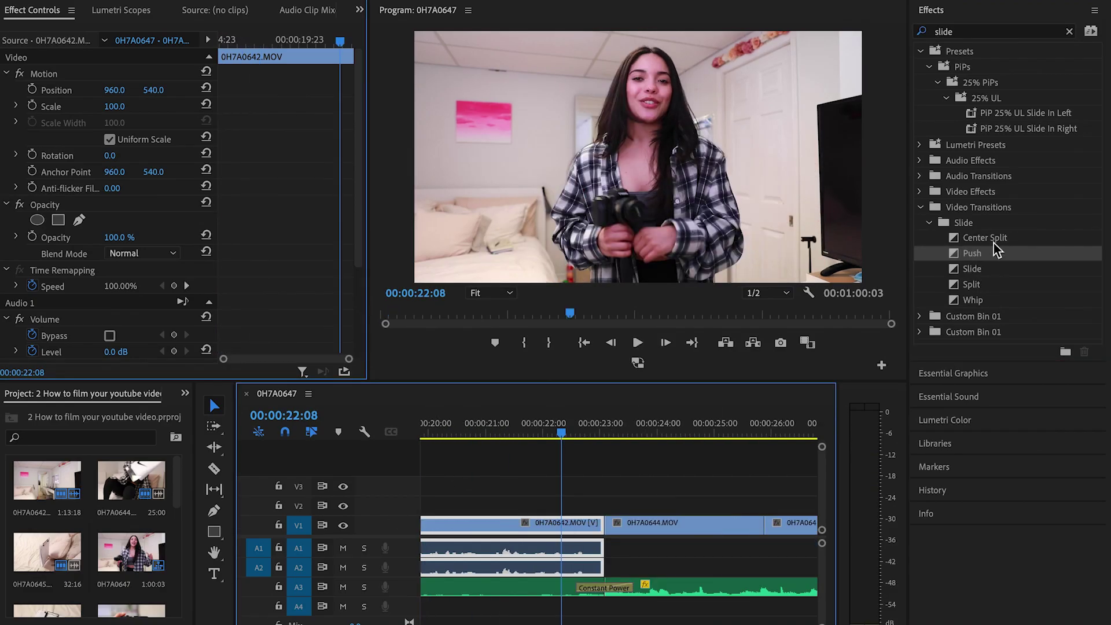
pyautogui.moveTo(983, 300); pyautogui.dragTo(609, 526)
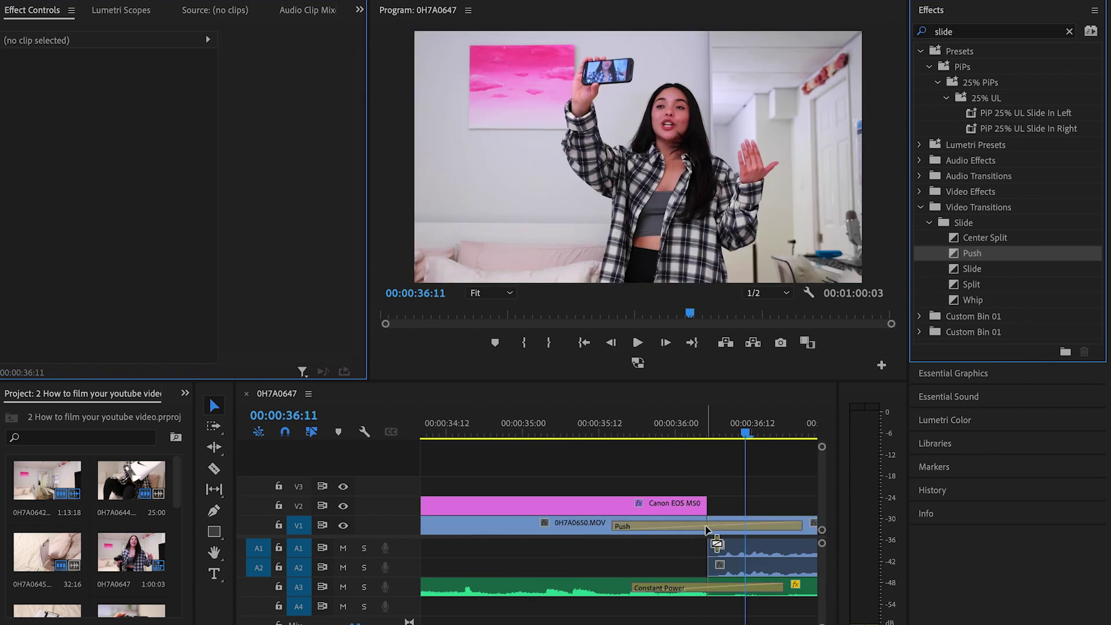
pyautogui.click(707, 527)
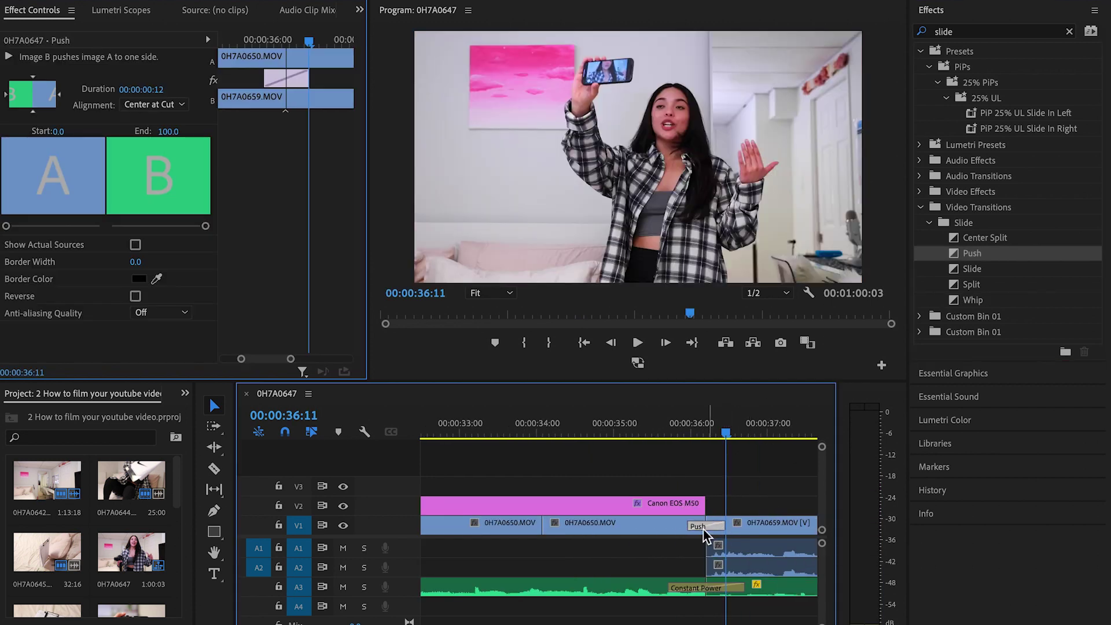
pyautogui.click(717, 418)
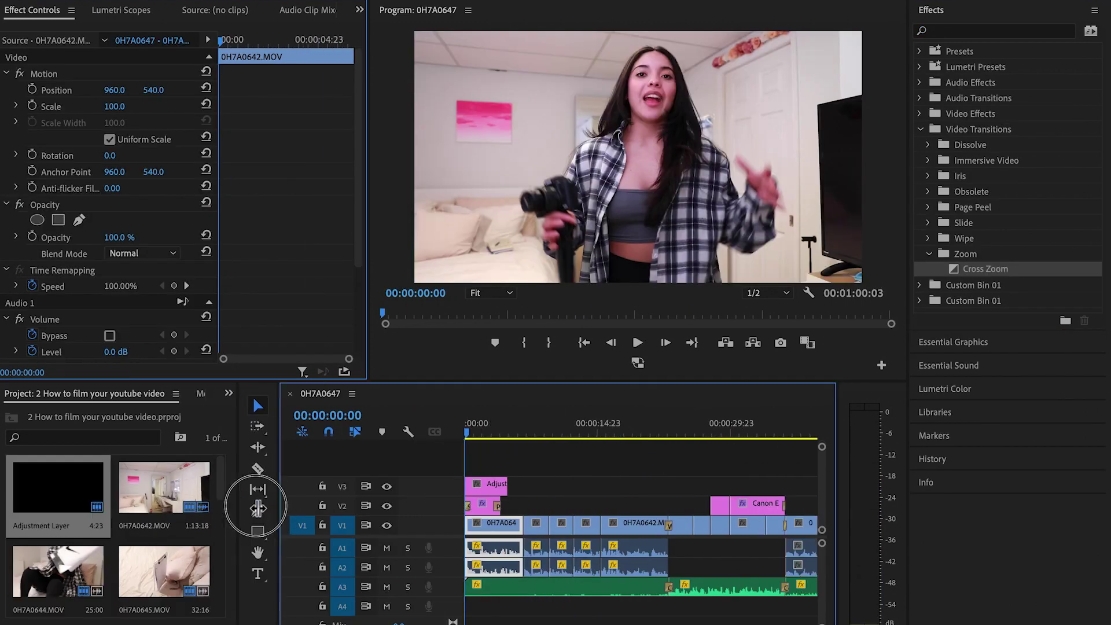
# Step: Extend the adjustment layer and apply the Kodak 5205 Fuji 3510 look at reduced intensity, with cooler temperature and lower highlights
pyautogui.moveTo(450, 486); pyautogui.dragTo(588, 484)
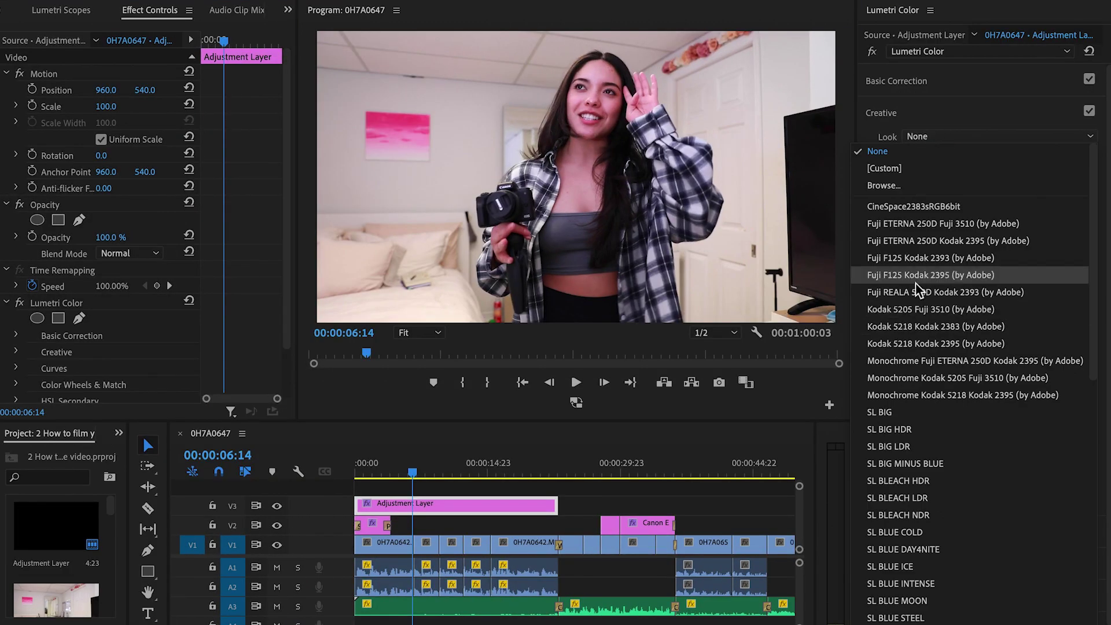
pyautogui.click(931, 309)
pyautogui.moveTo(1005, 278); pyautogui.dragTo(965, 279)
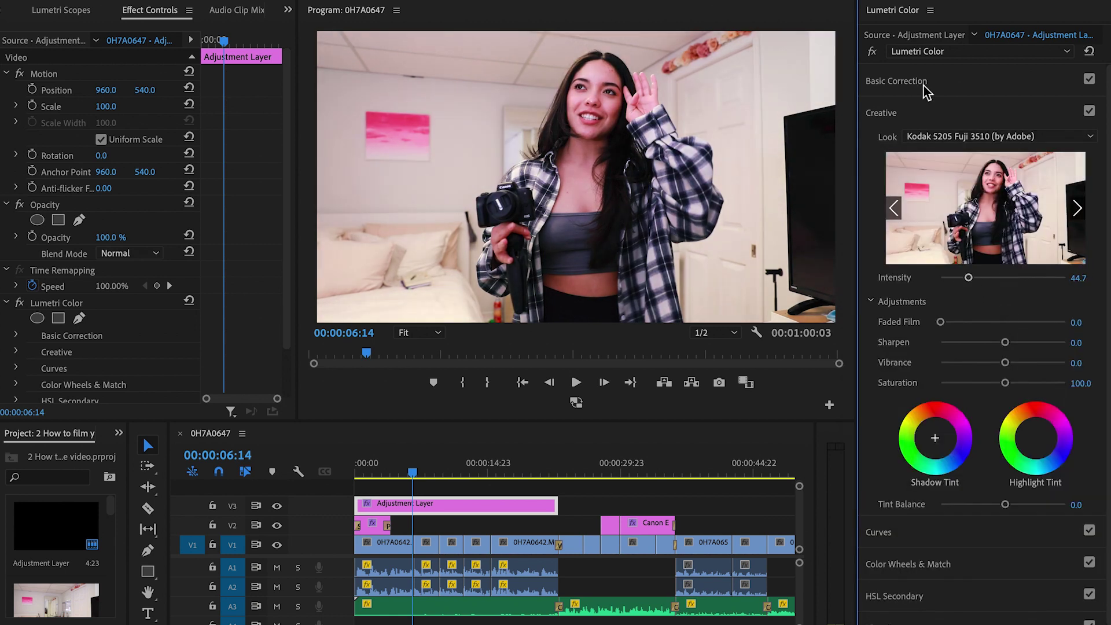
pyautogui.click(896, 81)
pyautogui.moveTo(1005, 222); pyautogui.dragTo(997, 222)
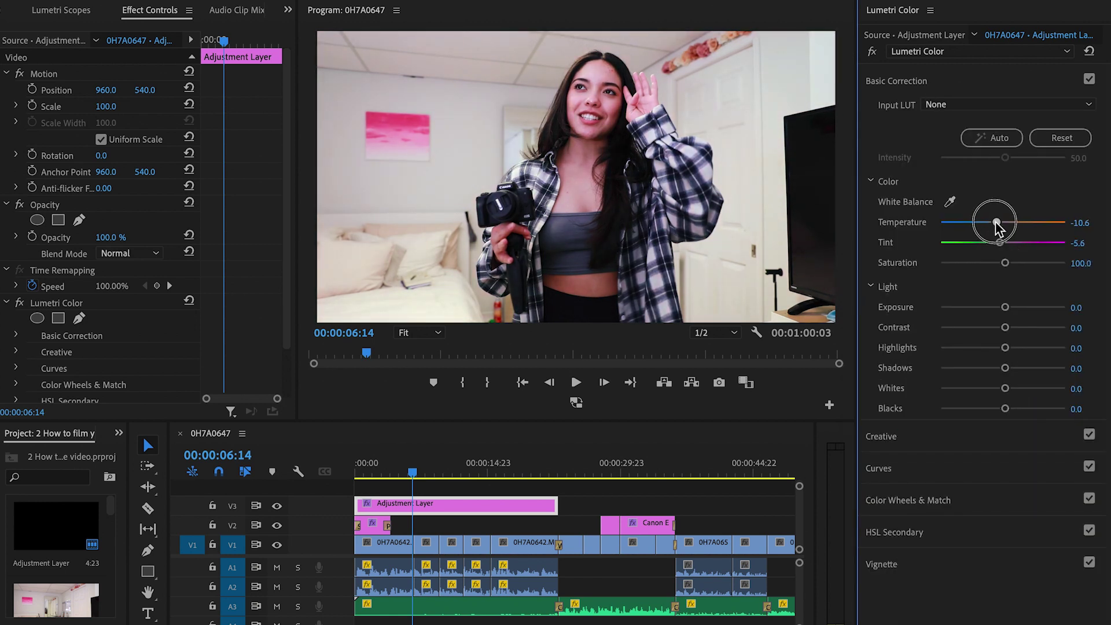
pyautogui.moveTo(1005, 347)
pyautogui.mouseDown()
pyautogui.moveTo(990, 349)
pyautogui.moveTo(1041, 334)
pyautogui.moveTo(983, 334)
pyautogui.moveTo(1007, 333)
pyautogui.mouseUp()
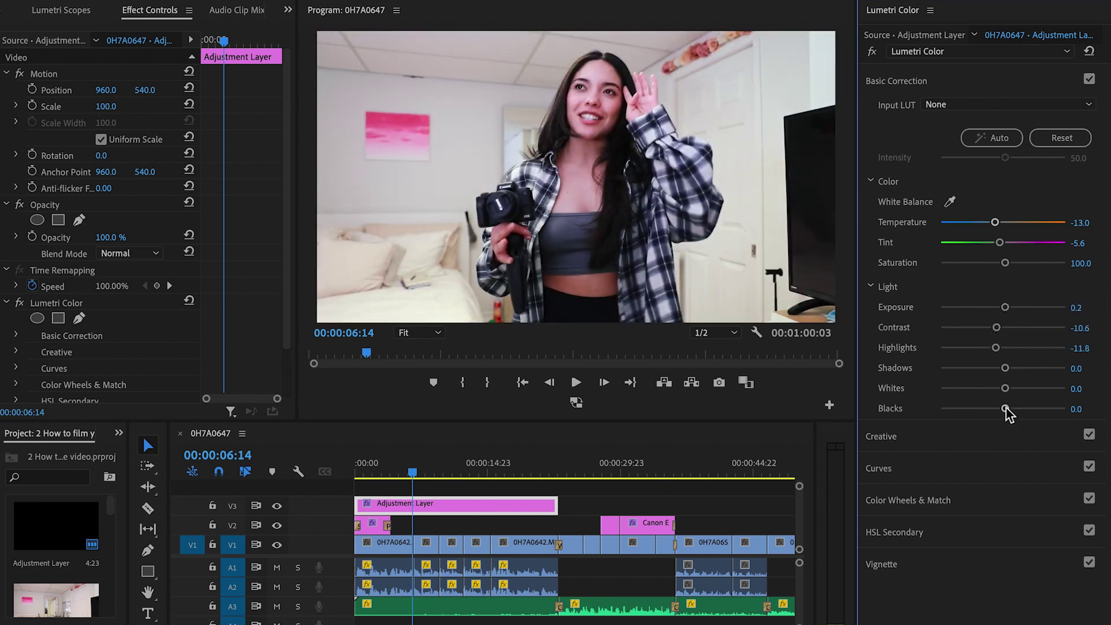
pyautogui.click(885, 436)
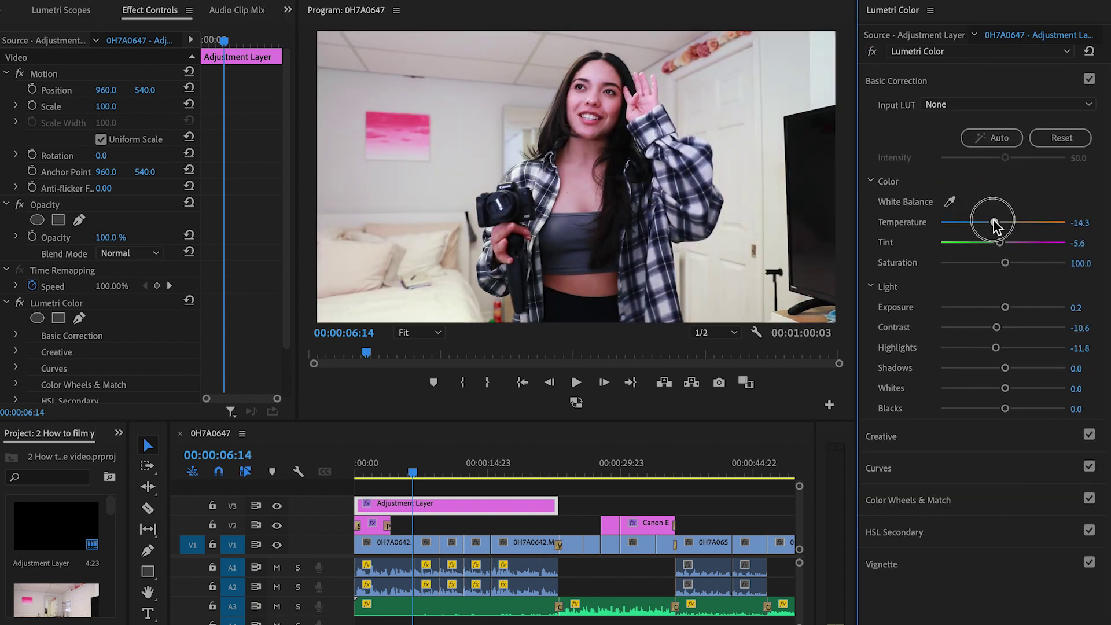
# Step: Extend the adjustment layer further, split it at the bed scene, and cool that section's temperature to -18.0
pyautogui.moveTo(558, 503); pyautogui.dragTo(720, 520)
pyautogui.moveTo(496, 461)
pyautogui.mouseDown()
pyautogui.moveTo(416, 469)
pyautogui.moveTo(591, 475)
pyautogui.moveTo(491, 472)
pyautogui.mouseUp()
pyautogui.press('=')
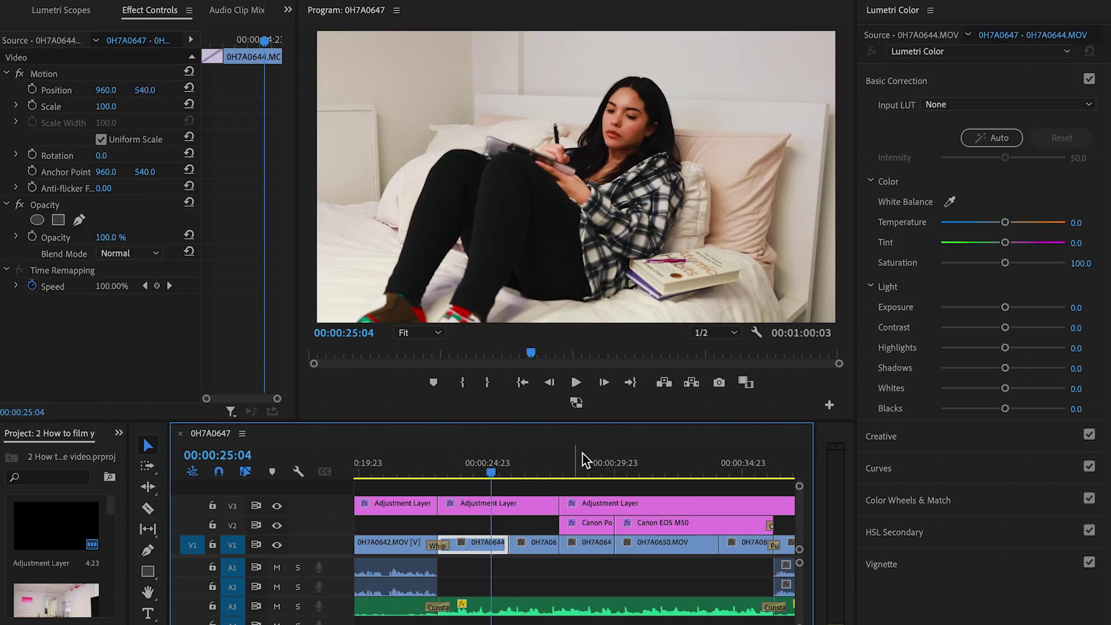
pyautogui.click(1005, 223)
pyautogui.click(496, 504)
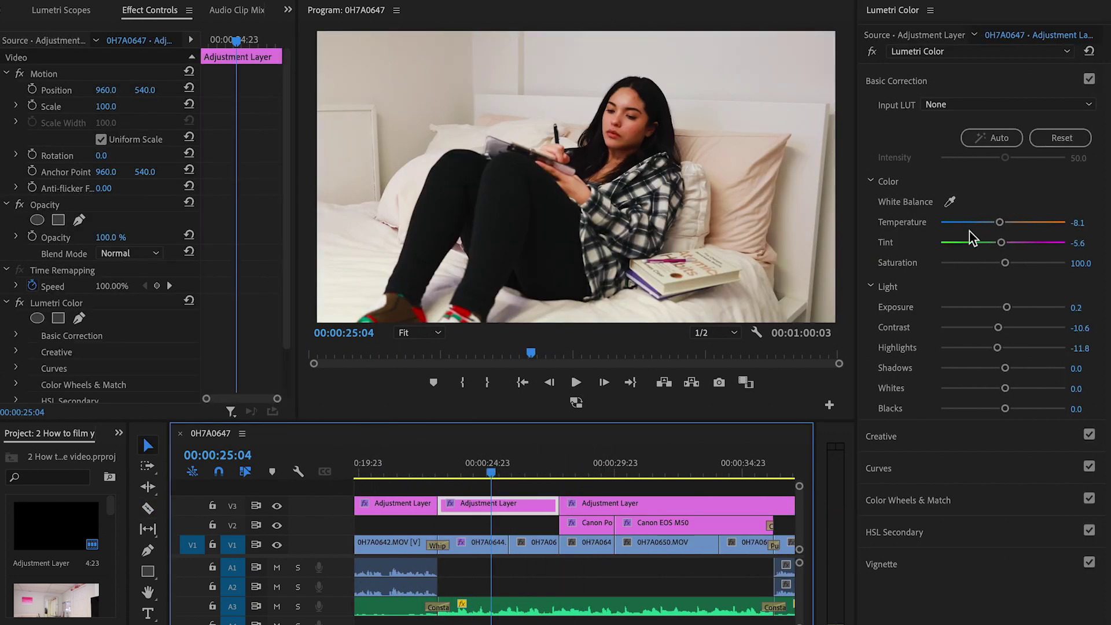
pyautogui.moveTo(999, 230); pyautogui.dragTo(992, 229)
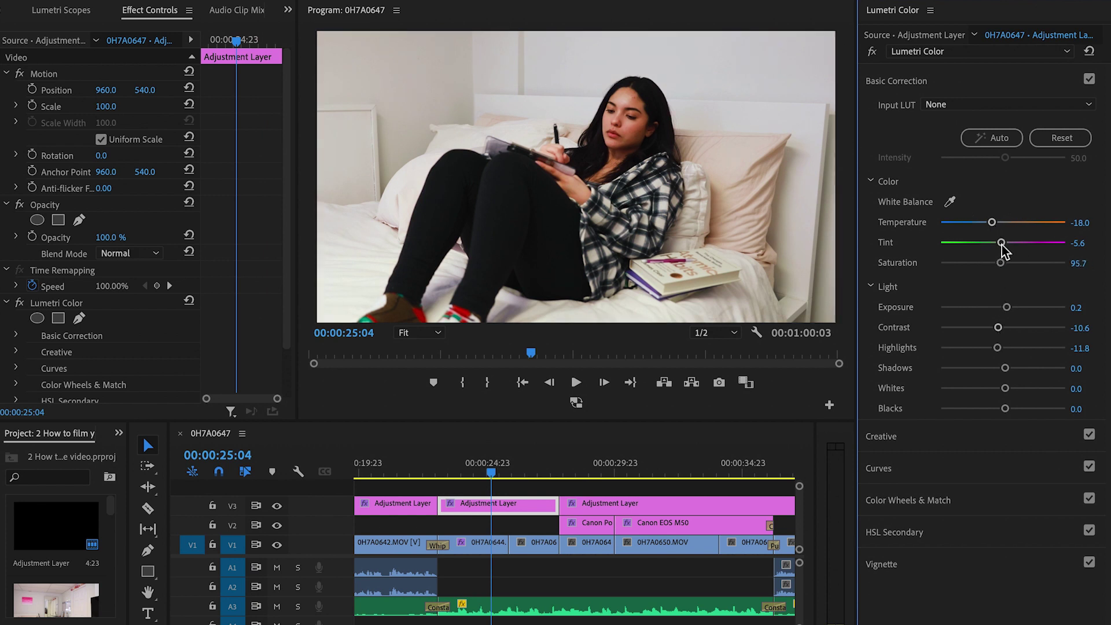
pyautogui.click(421, 472)
pyautogui.press('space')
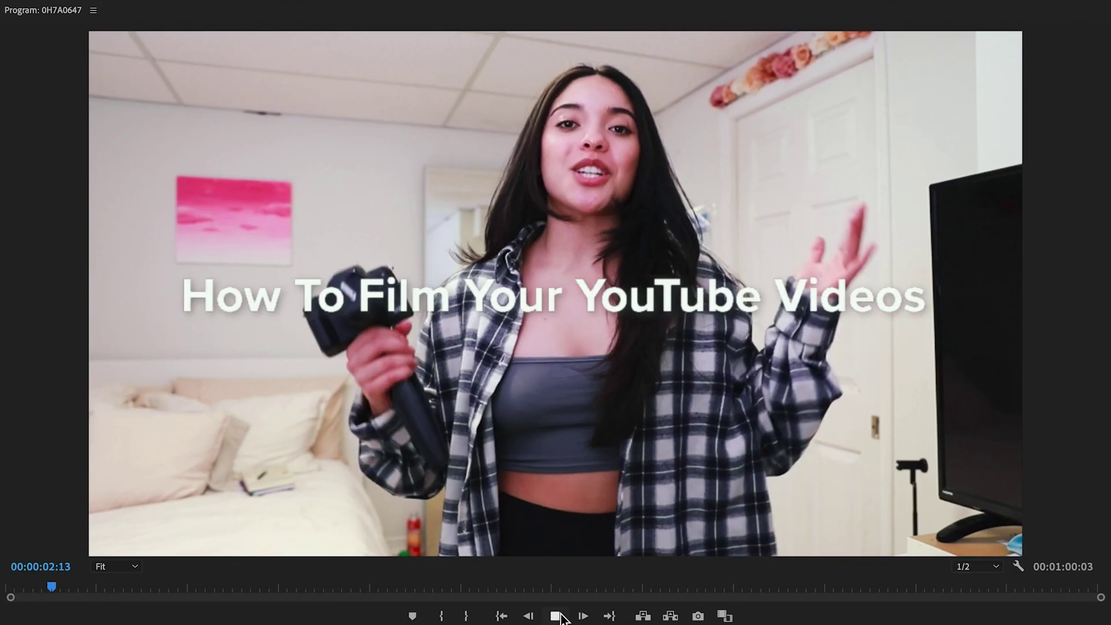
pyautogui.moveTo(159, 589); pyautogui.dragTo(784, 602)
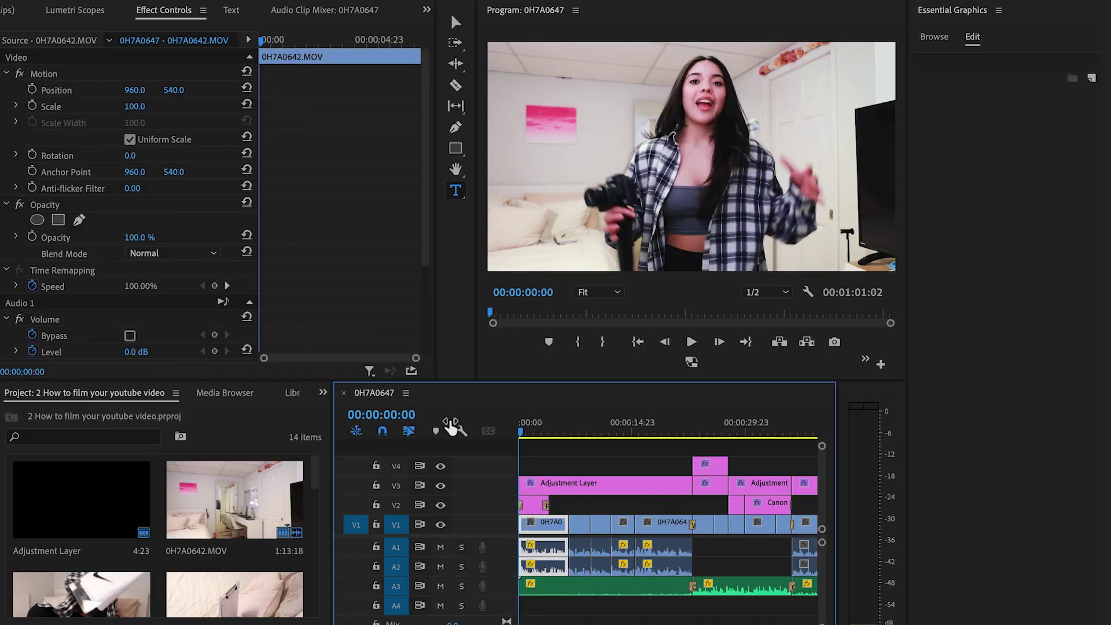
pyautogui.scroll(-10, 644, 572)
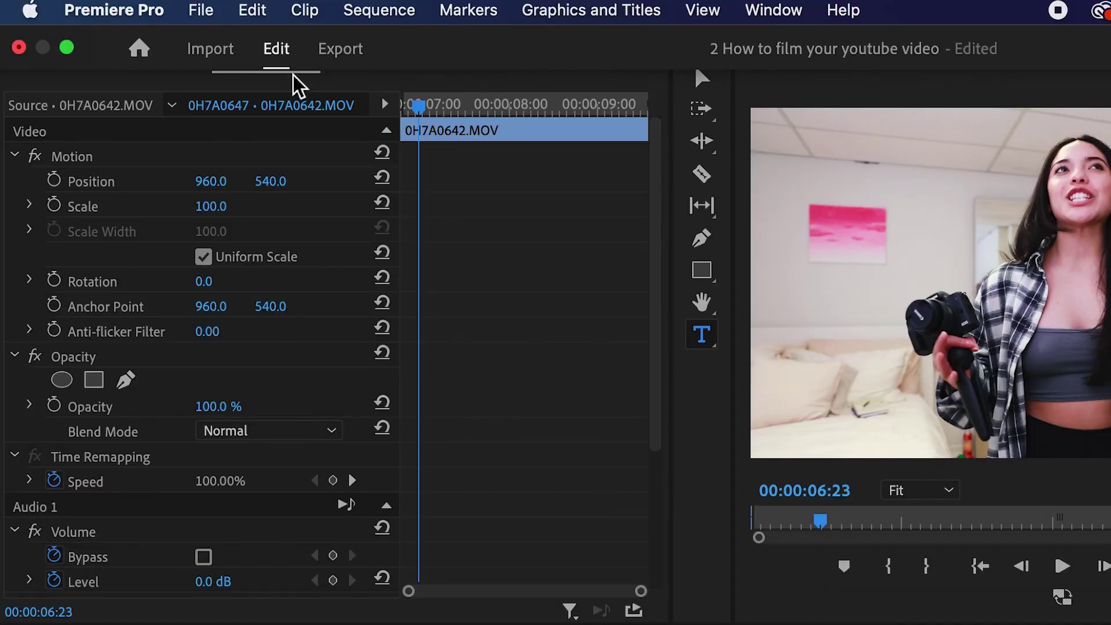
# Step: Rename the export file to 'How To Film Your YouTube Videos_1.mp4'
pyautogui.click(257, 22)
pyautogui.click(362, 120)
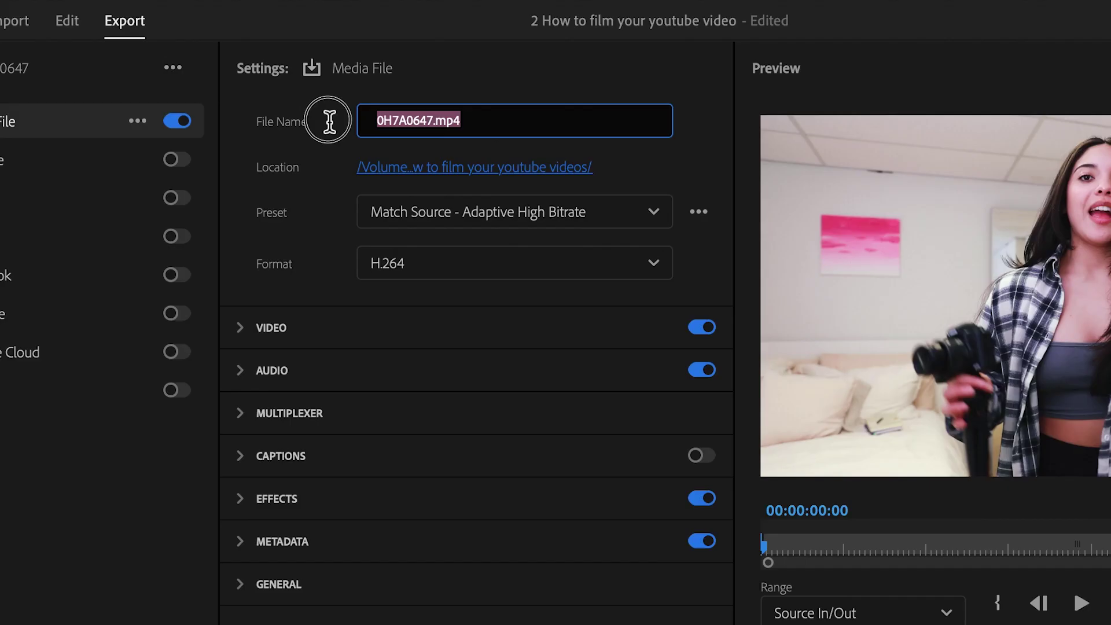
pyautogui.write('How To Film Your YouTube Videos')
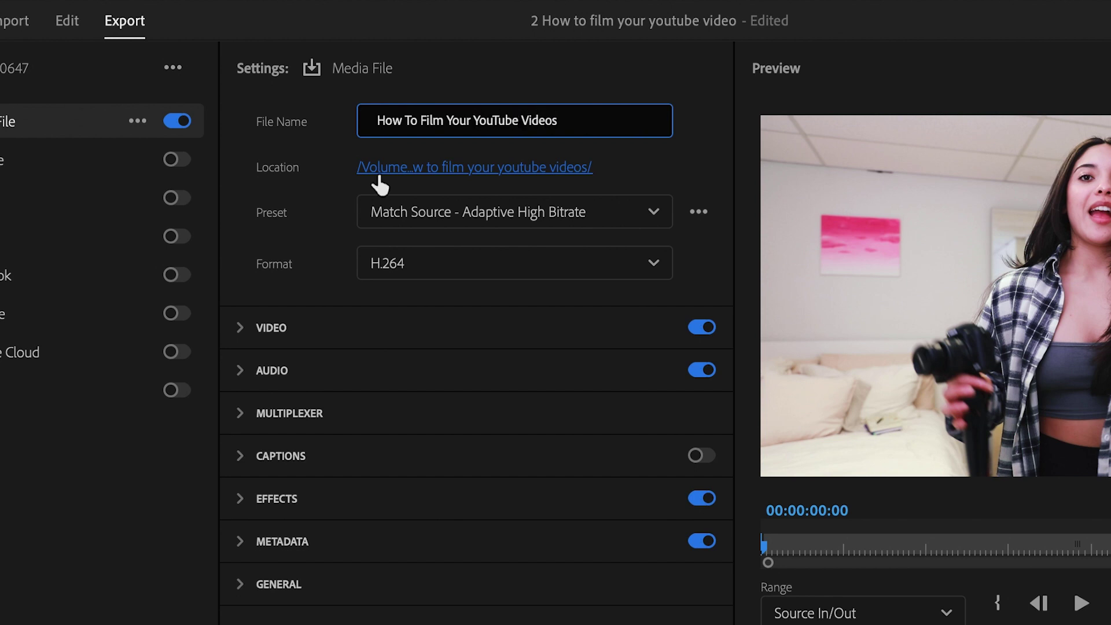
# Step: Keep the H.264 format, choose the High Quality 1080p HD preset, and start the export
pyautogui.click(535, 263)
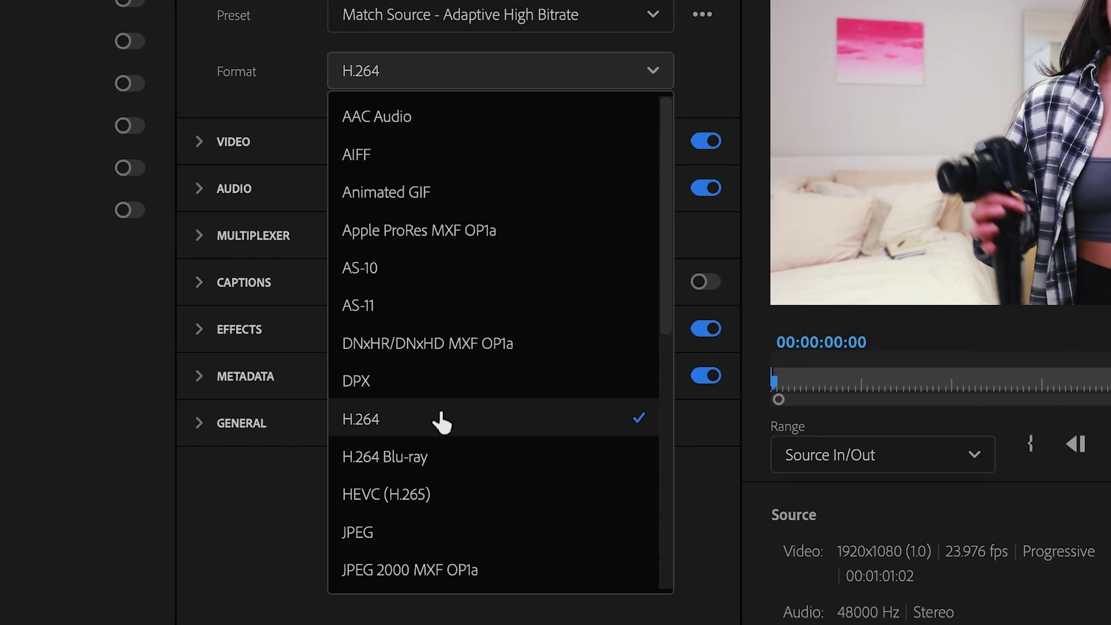
pyautogui.click(440, 425)
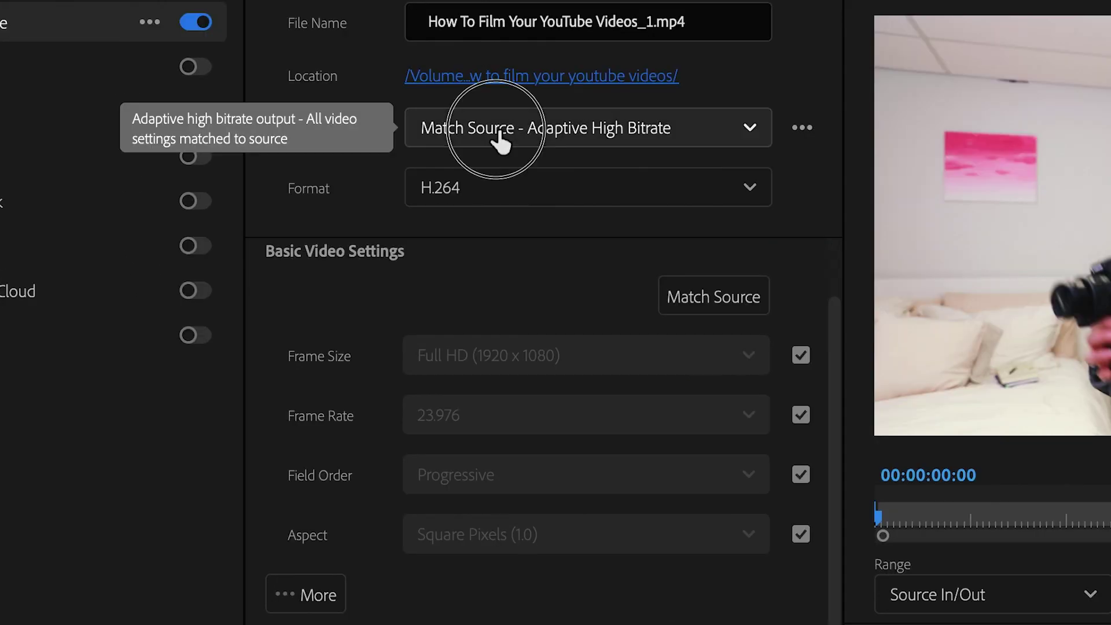
pyautogui.click(496, 141)
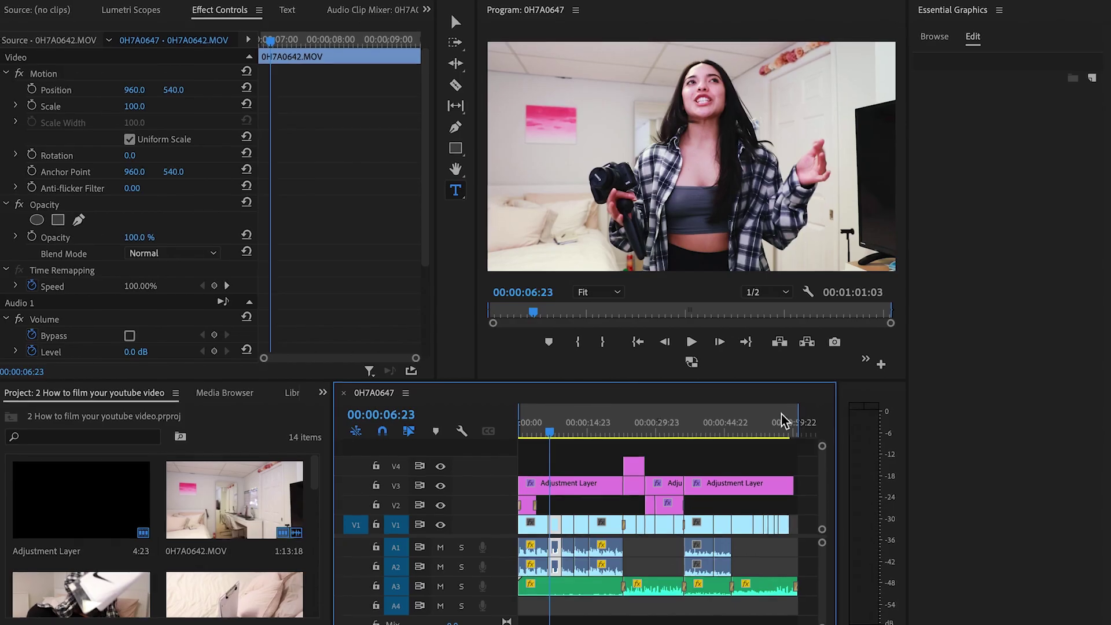
pyautogui.press('Return')
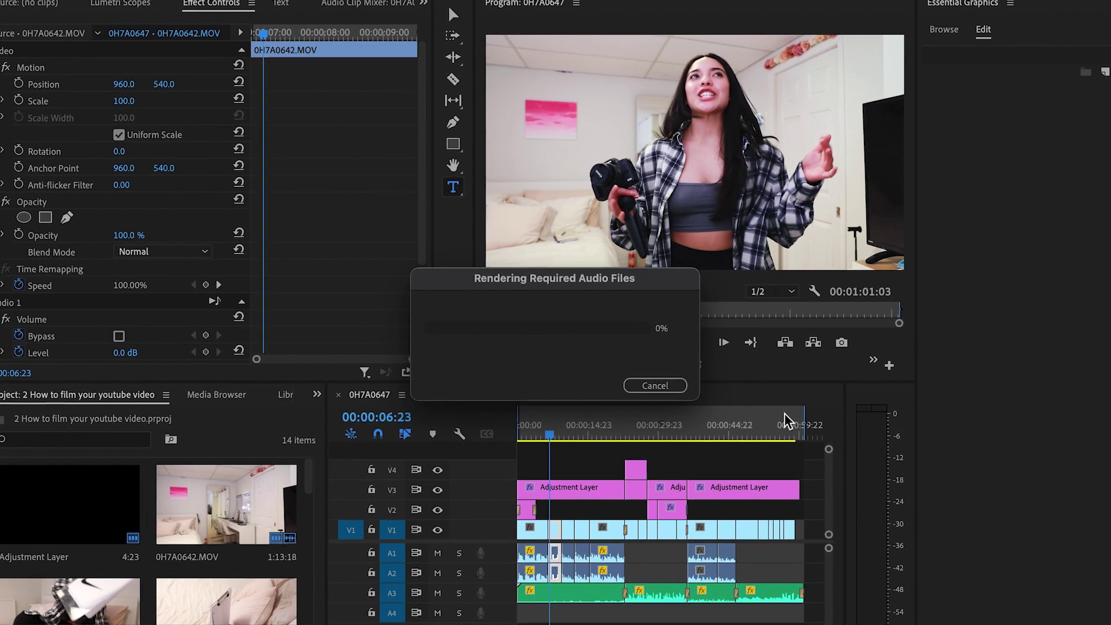